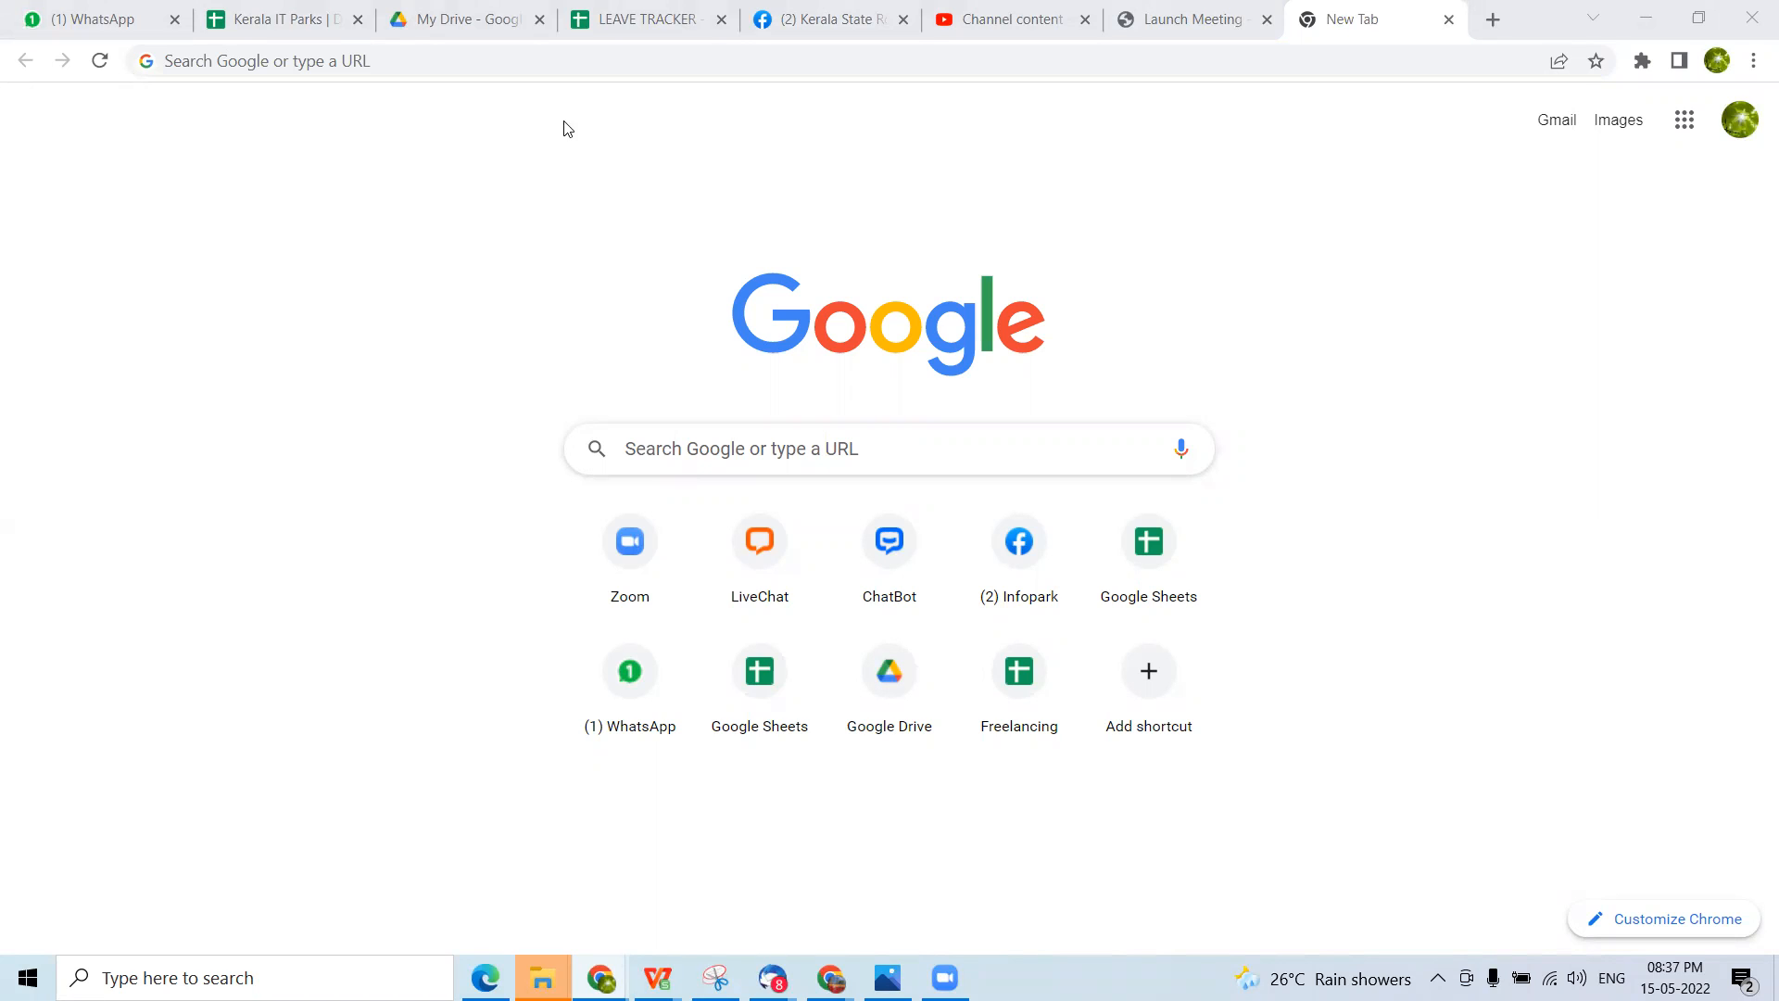
# Check which Google account is signed in, and open Google Drive at drive.google.com
pyautogui.click(1740, 120)
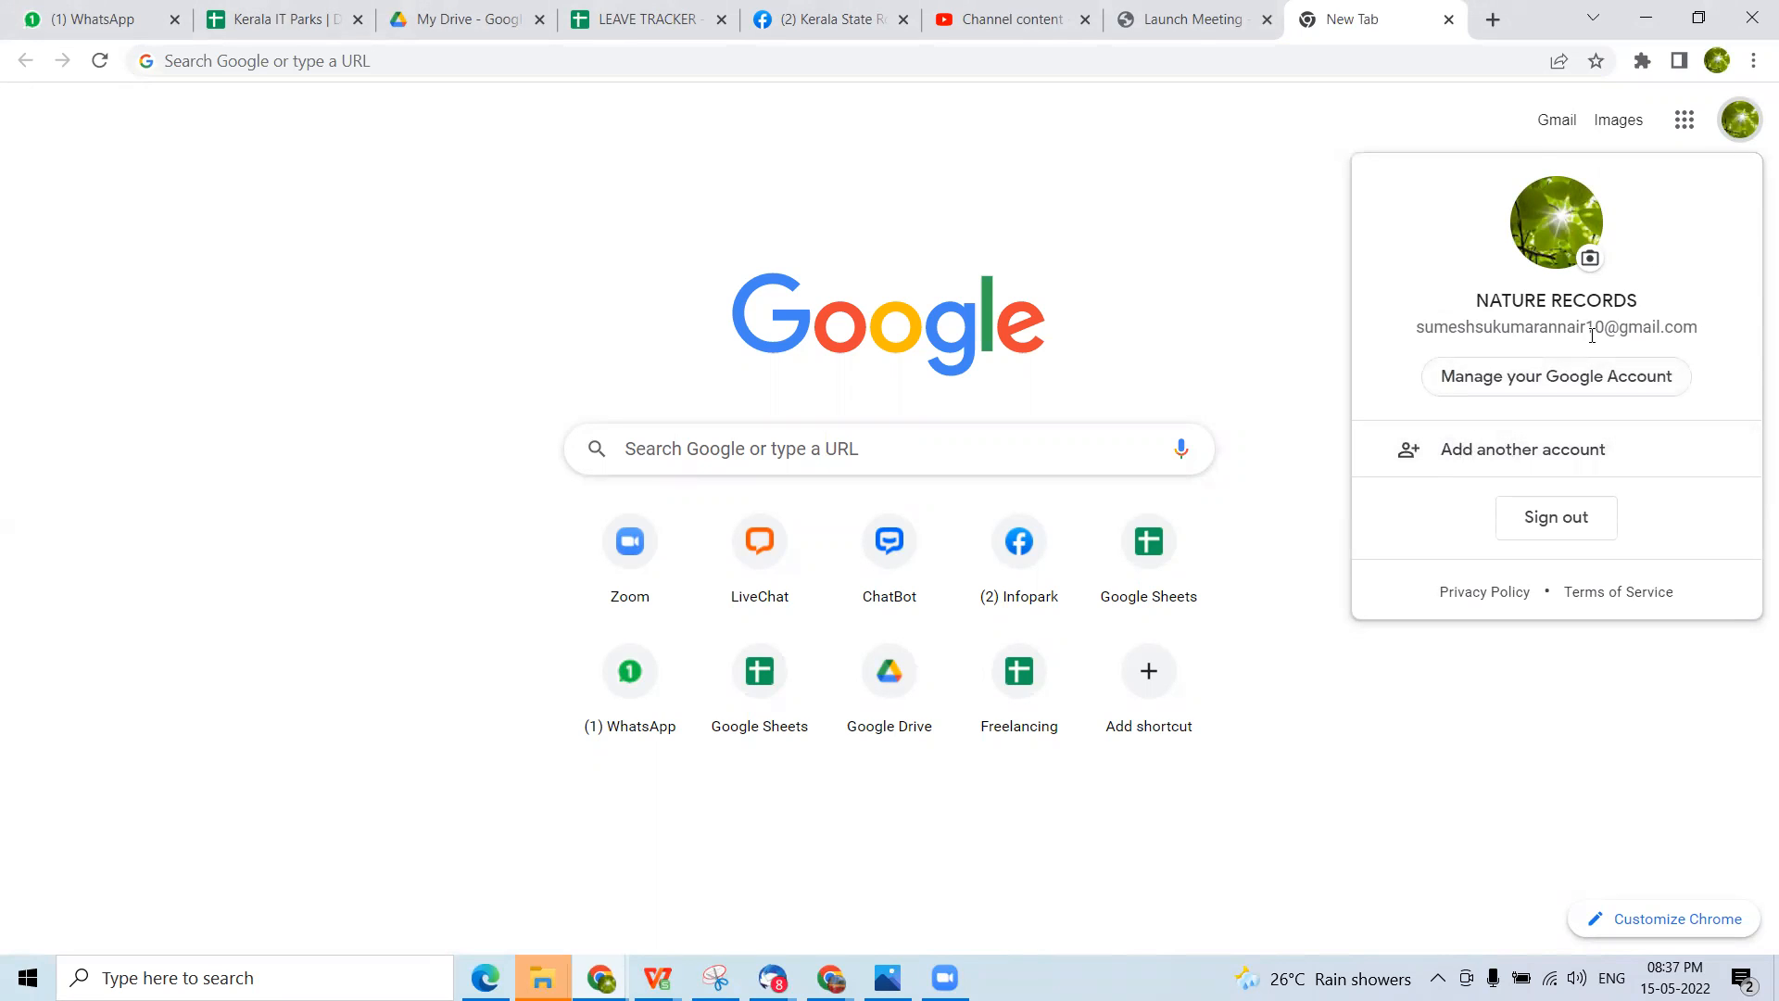
pyautogui.click(1739, 120)
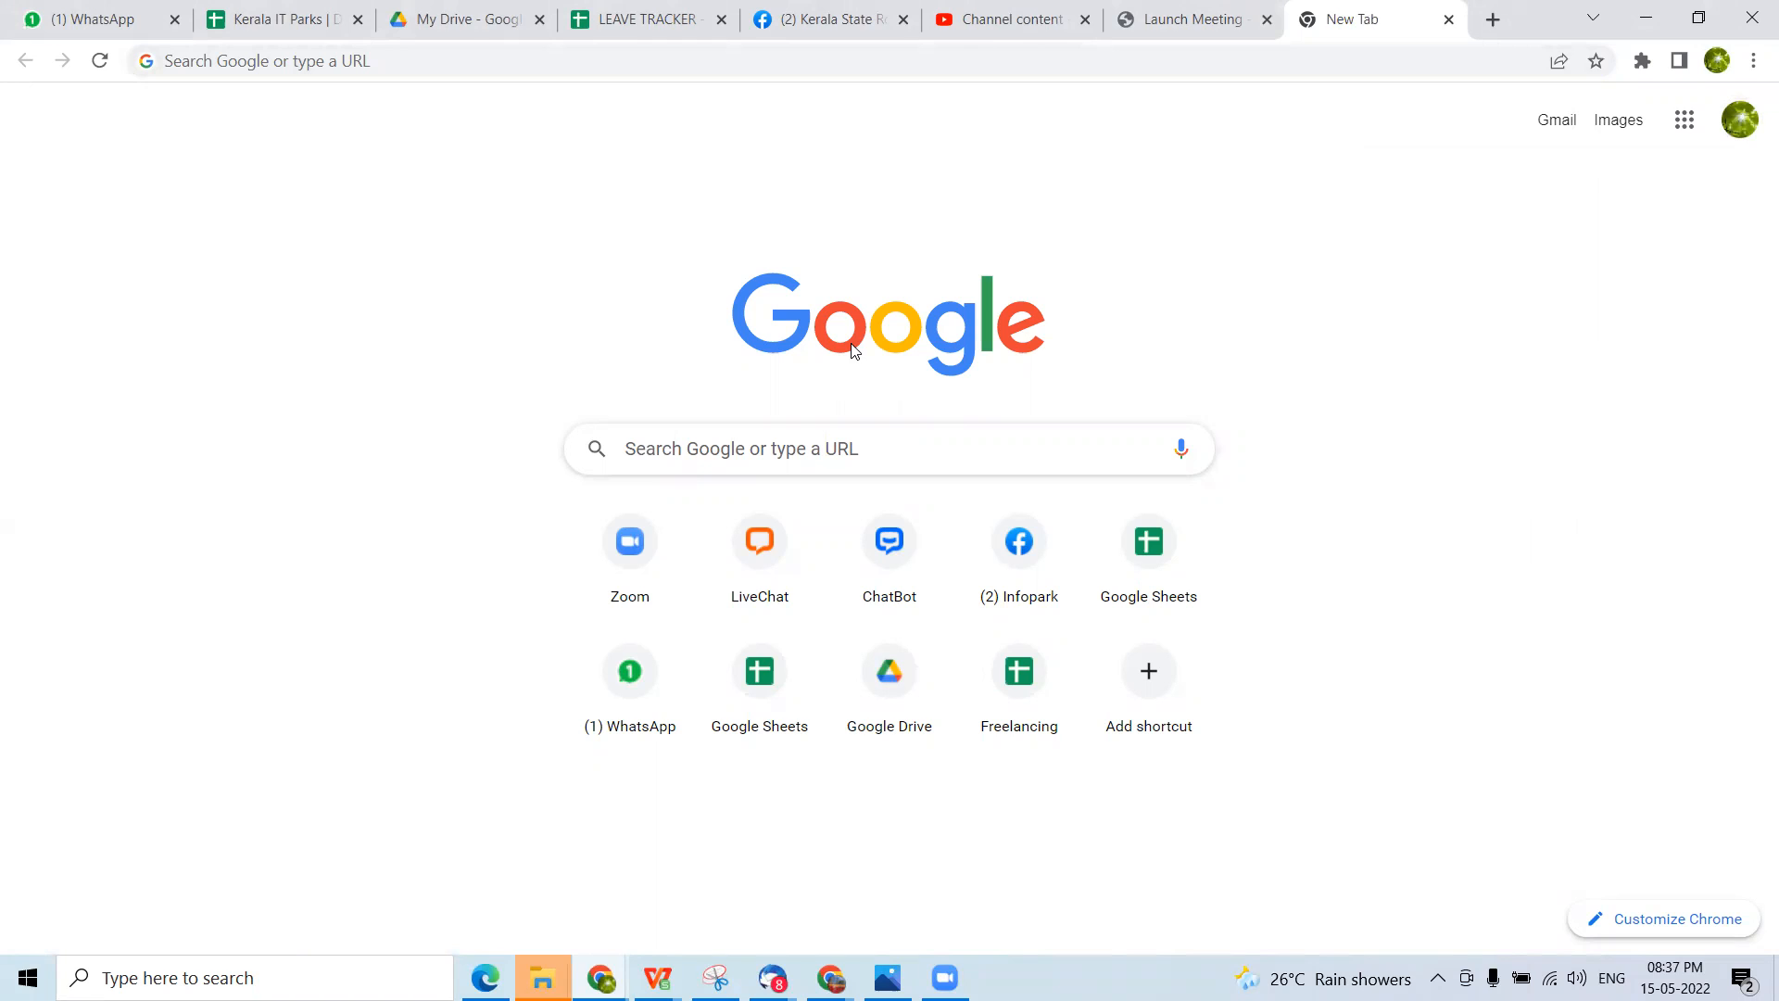
pyautogui.click(648, 62)
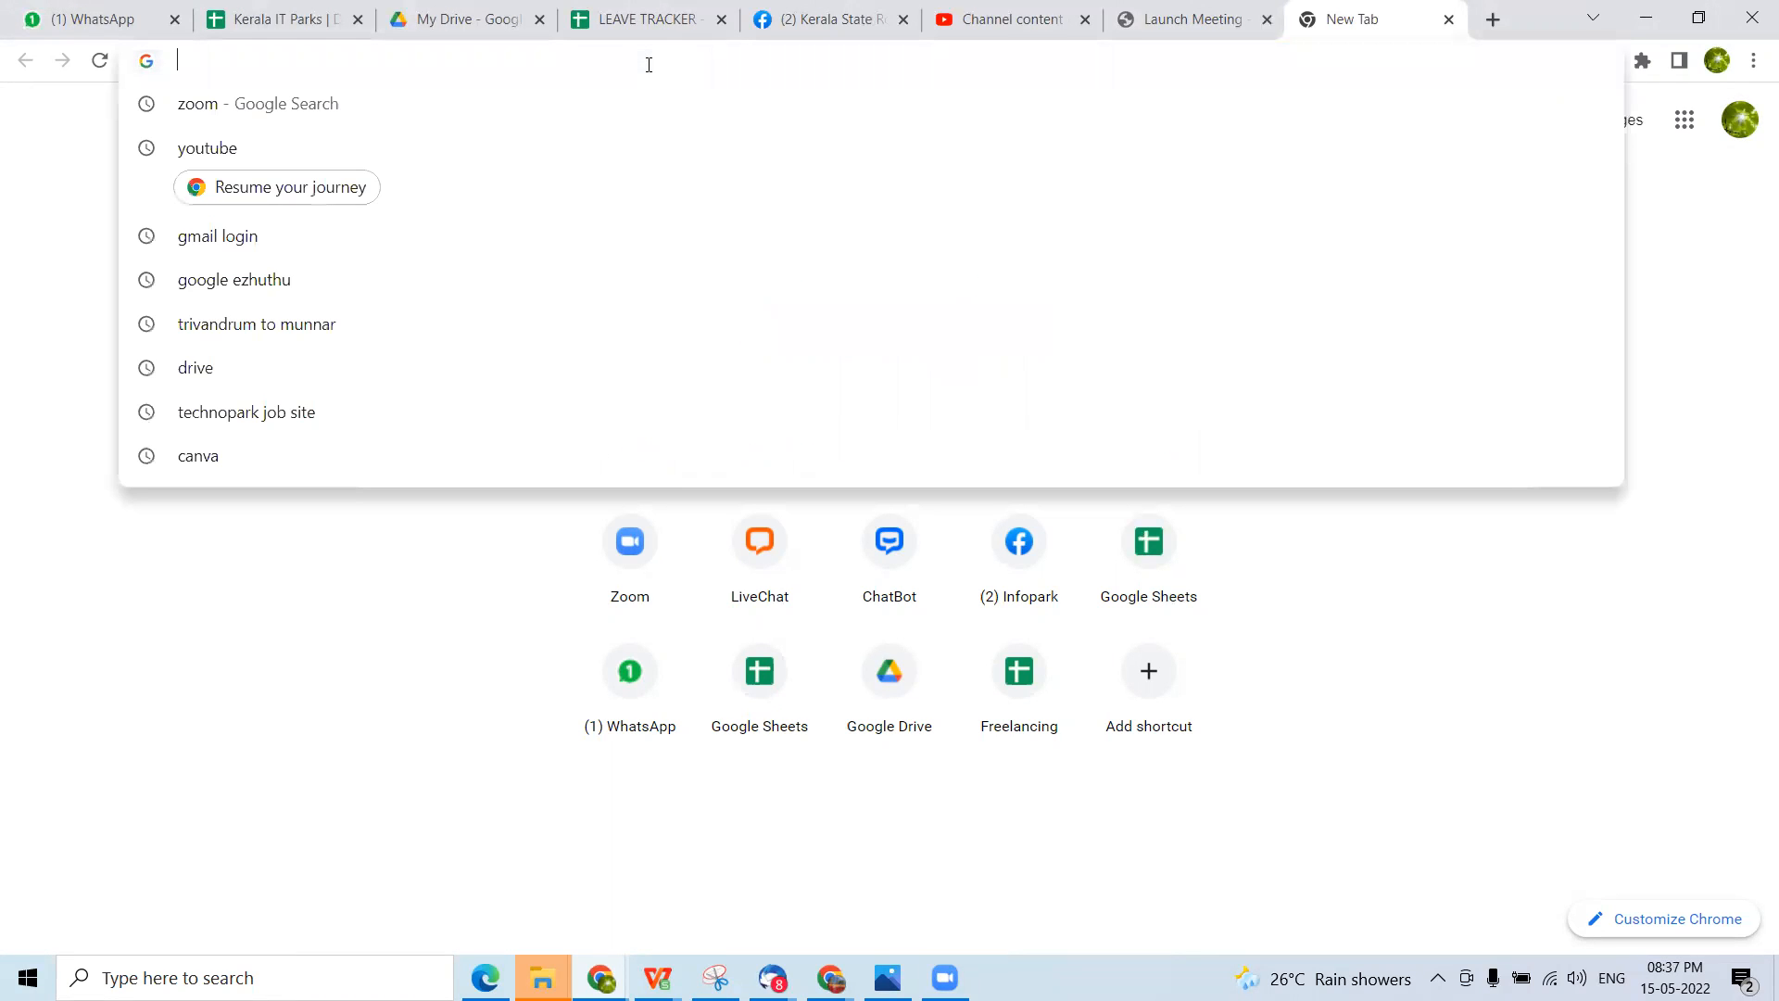
pyautogui.write('drive.google.com')
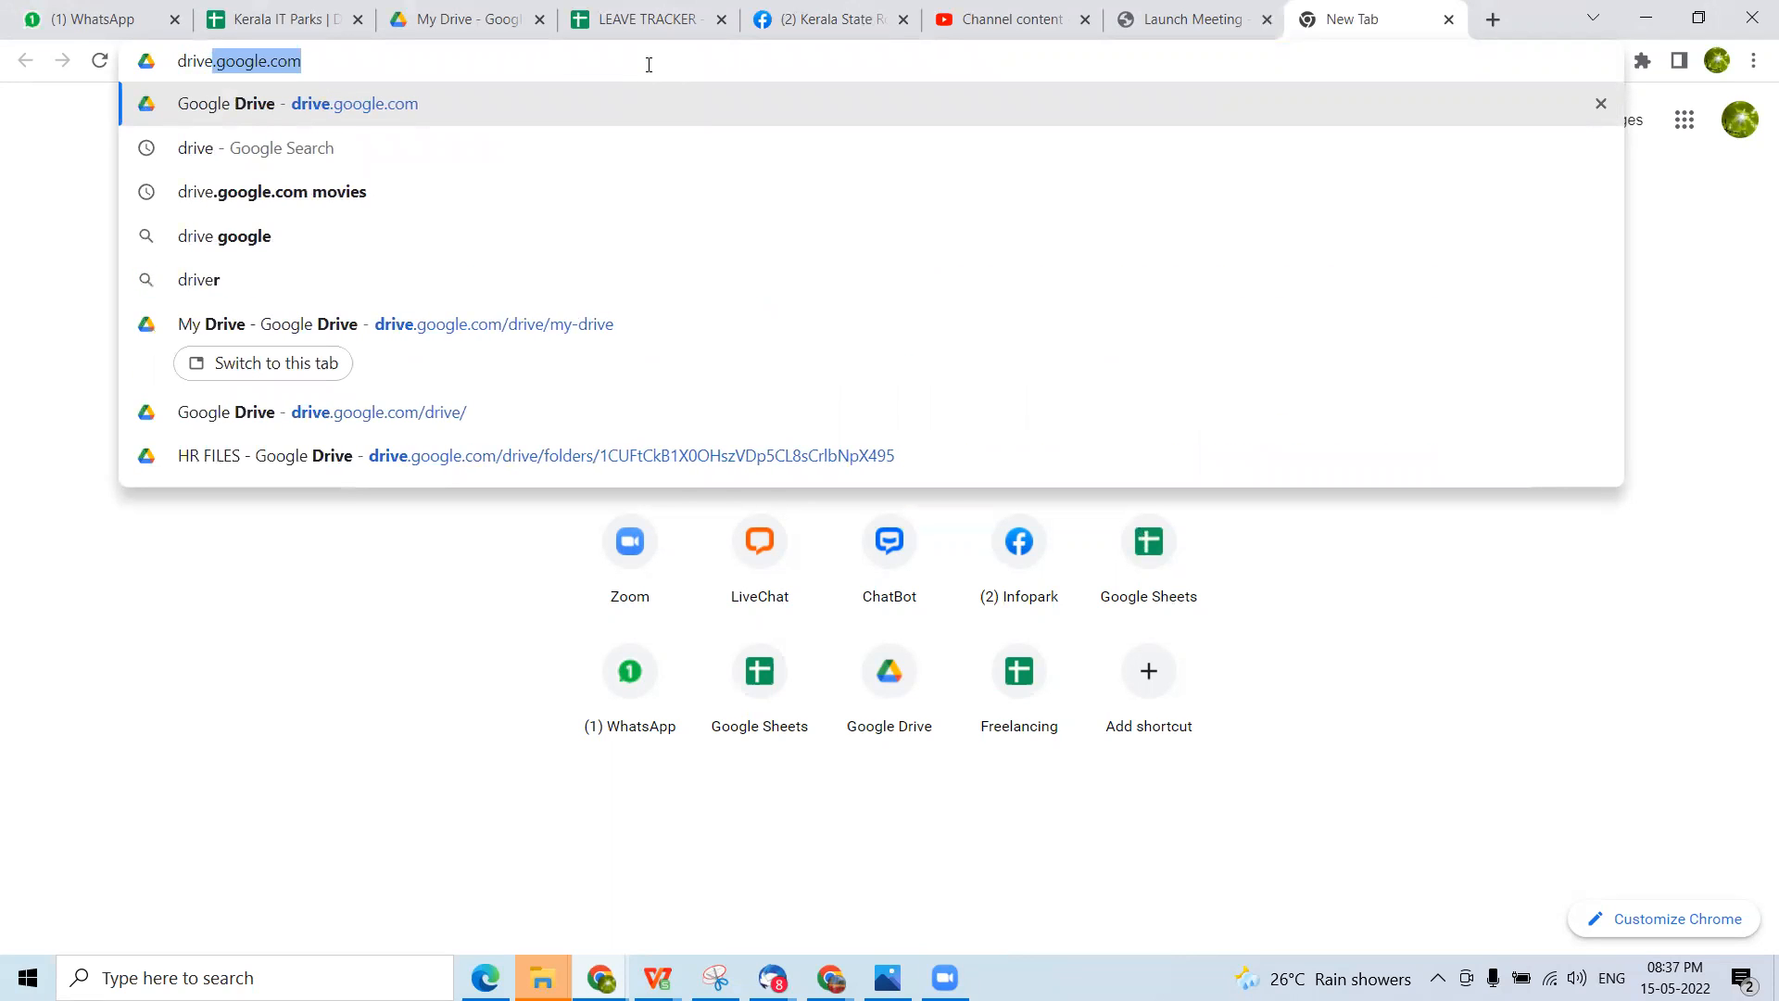
pyautogui.press('Right')
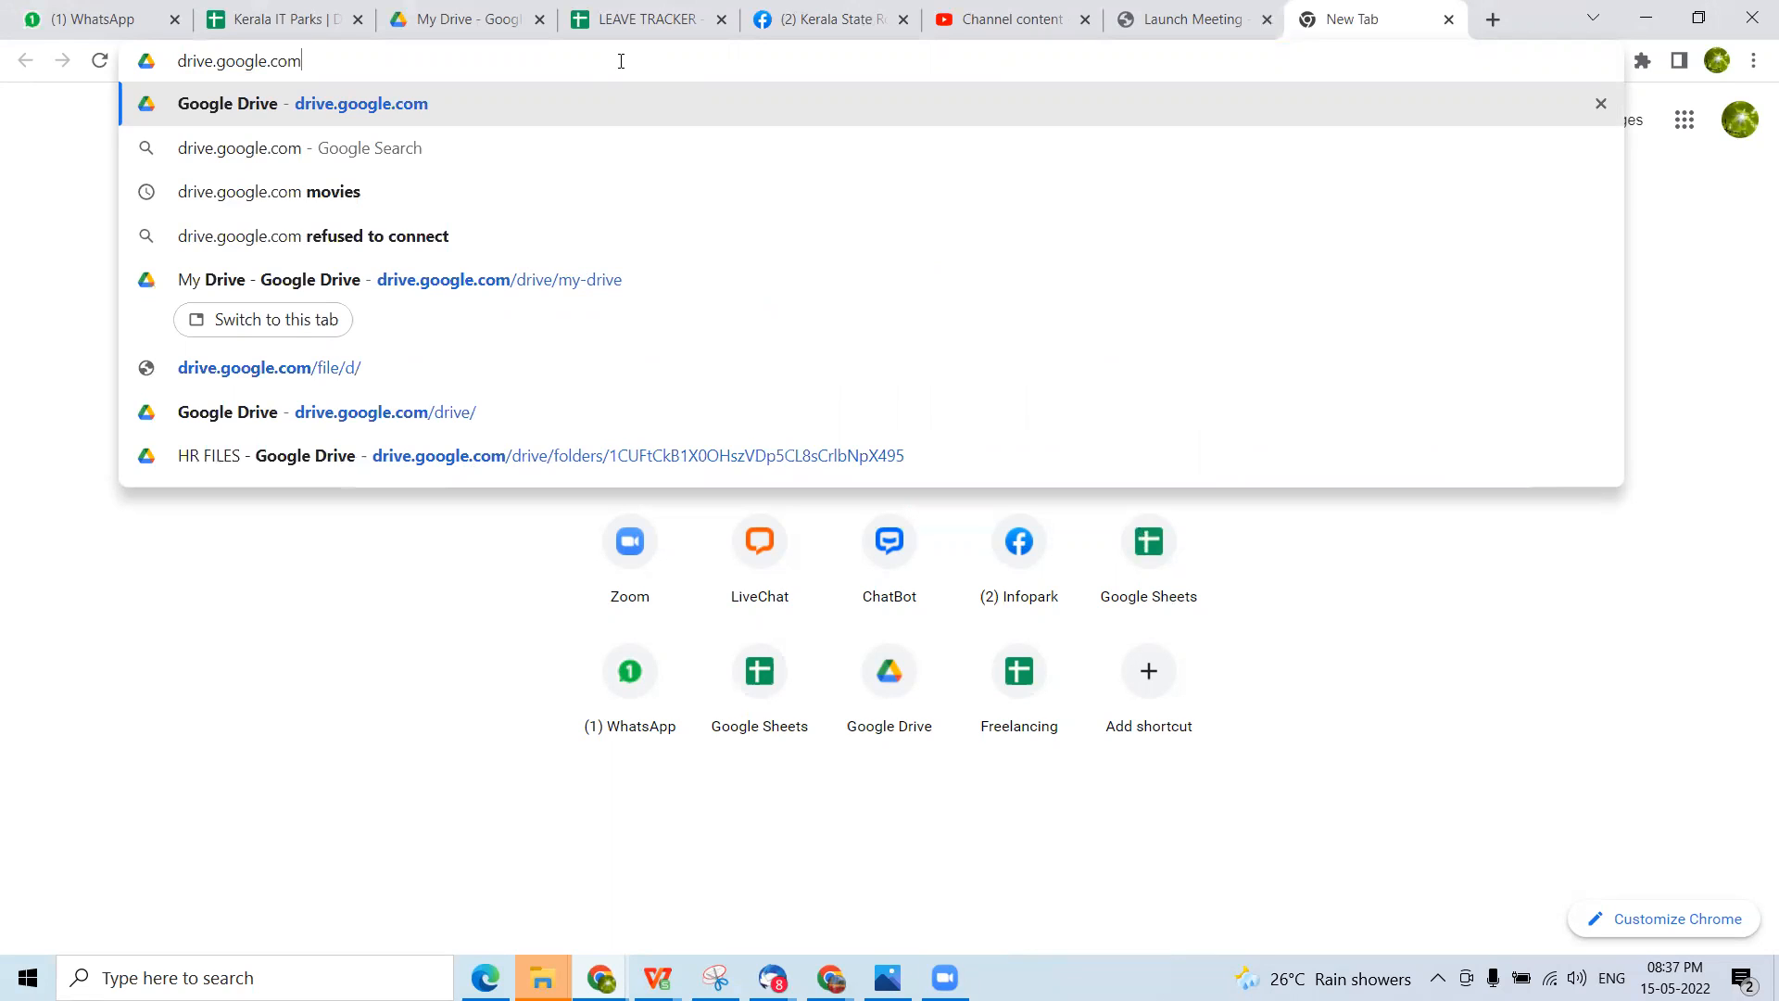
pyautogui.press('Return')
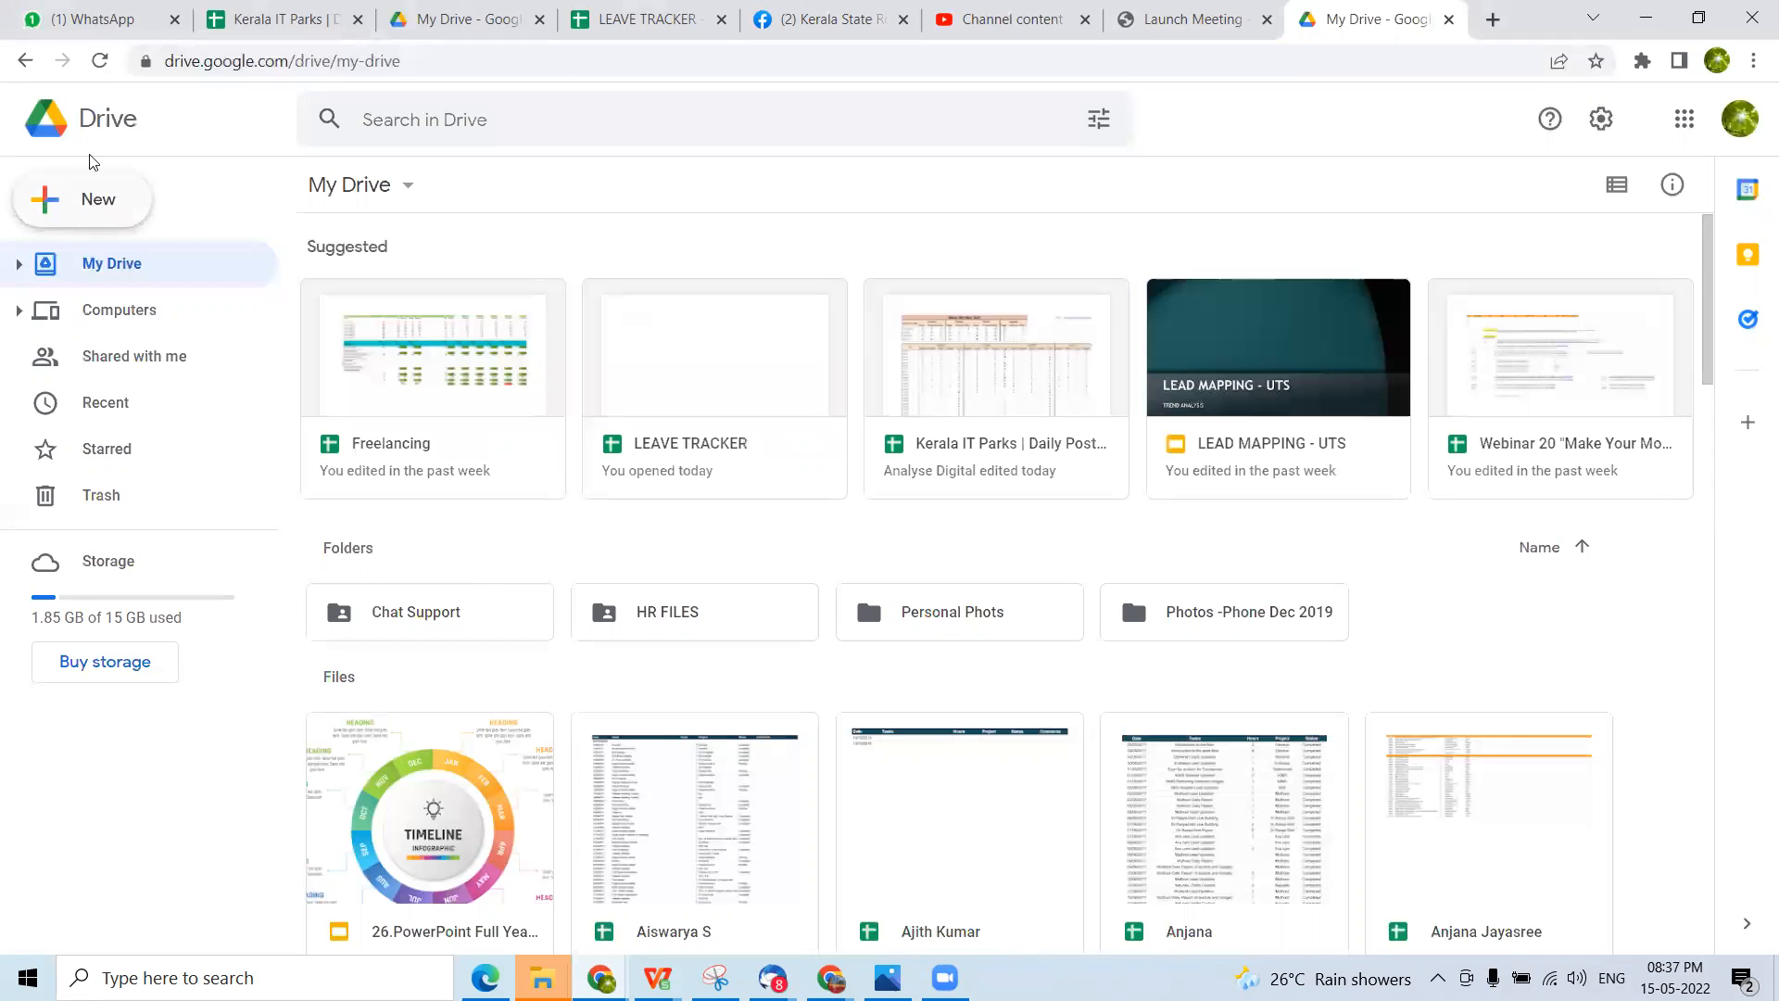
pyautogui.click(88, 204)
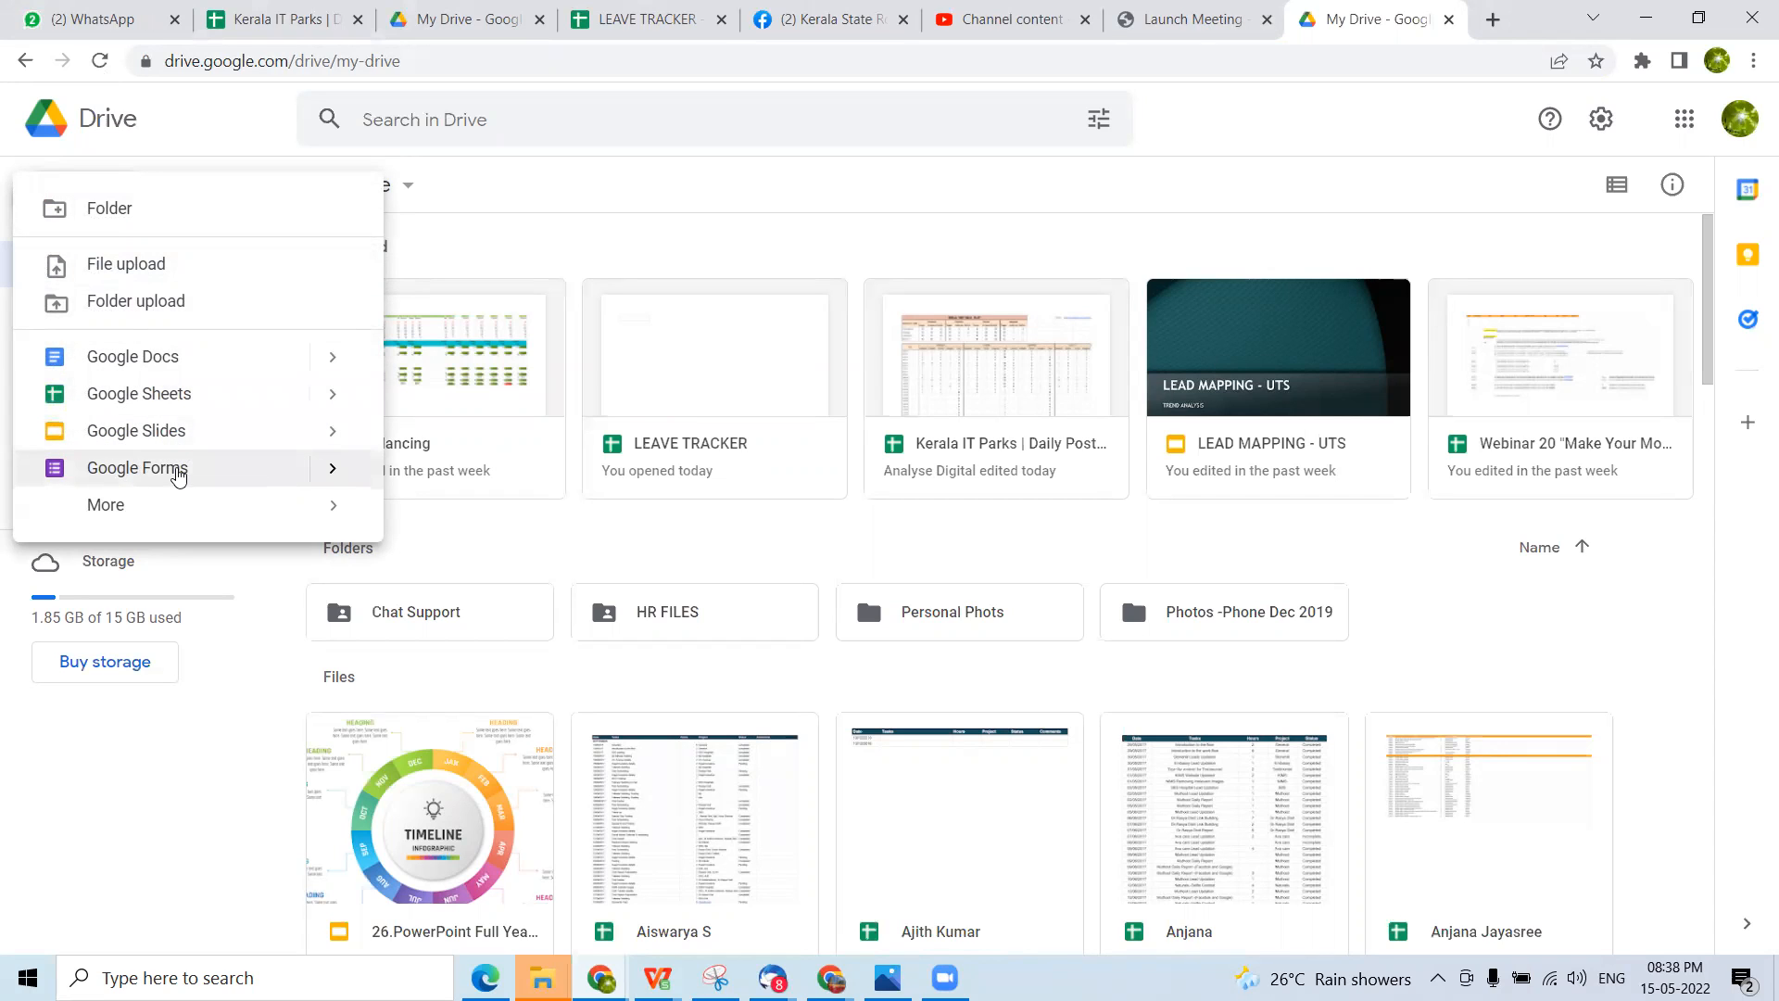
pyautogui.moveTo(96, 506)
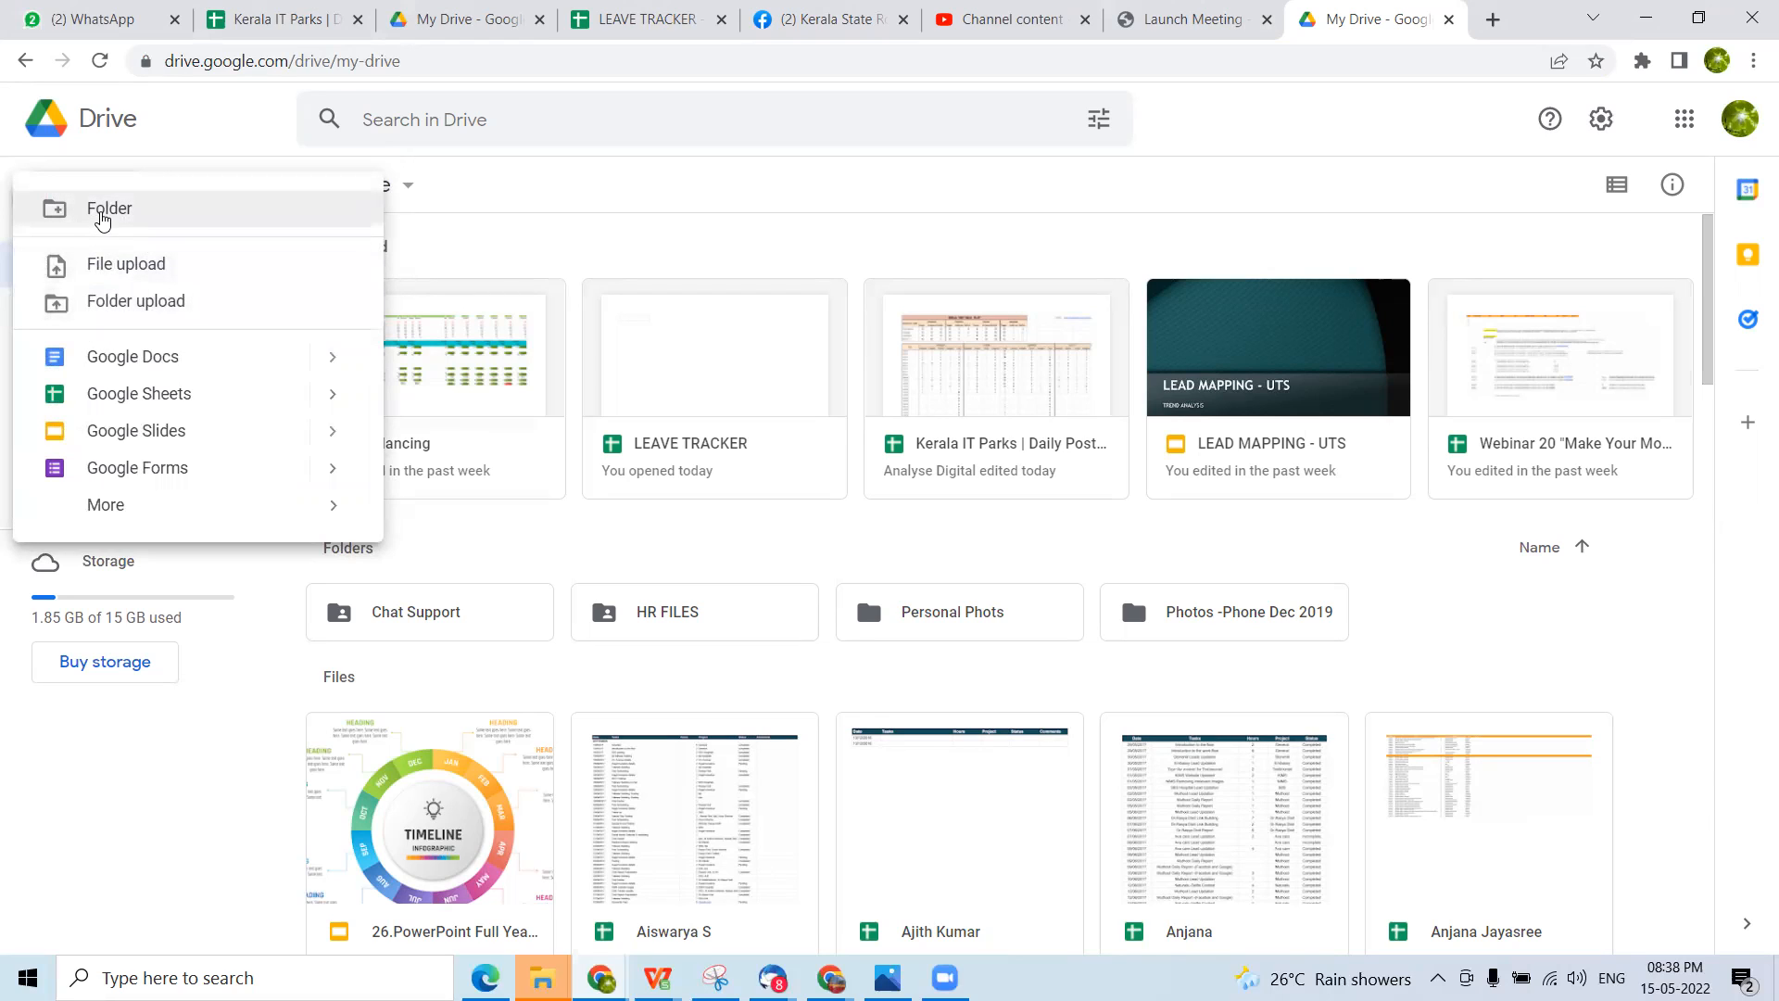
pyautogui.click(945, 193)
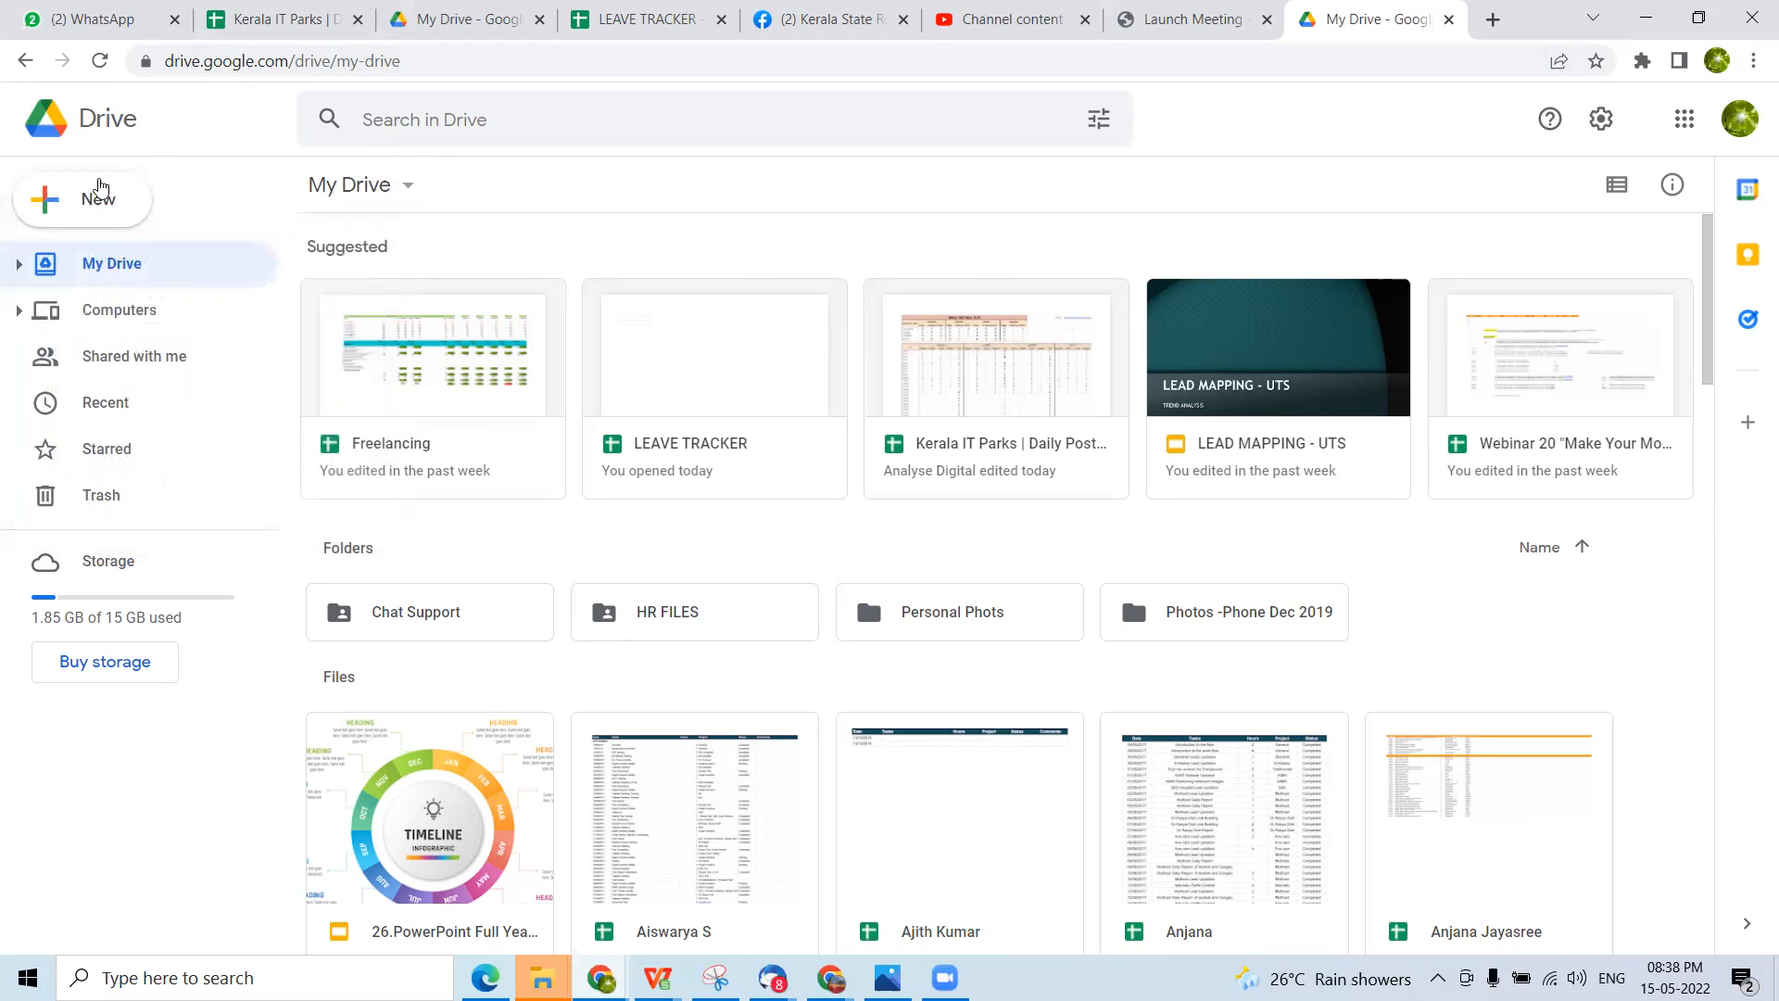
# Create a new folder named TEST in My Drive
pyautogui.click(93, 196)
pyautogui.click(111, 213)
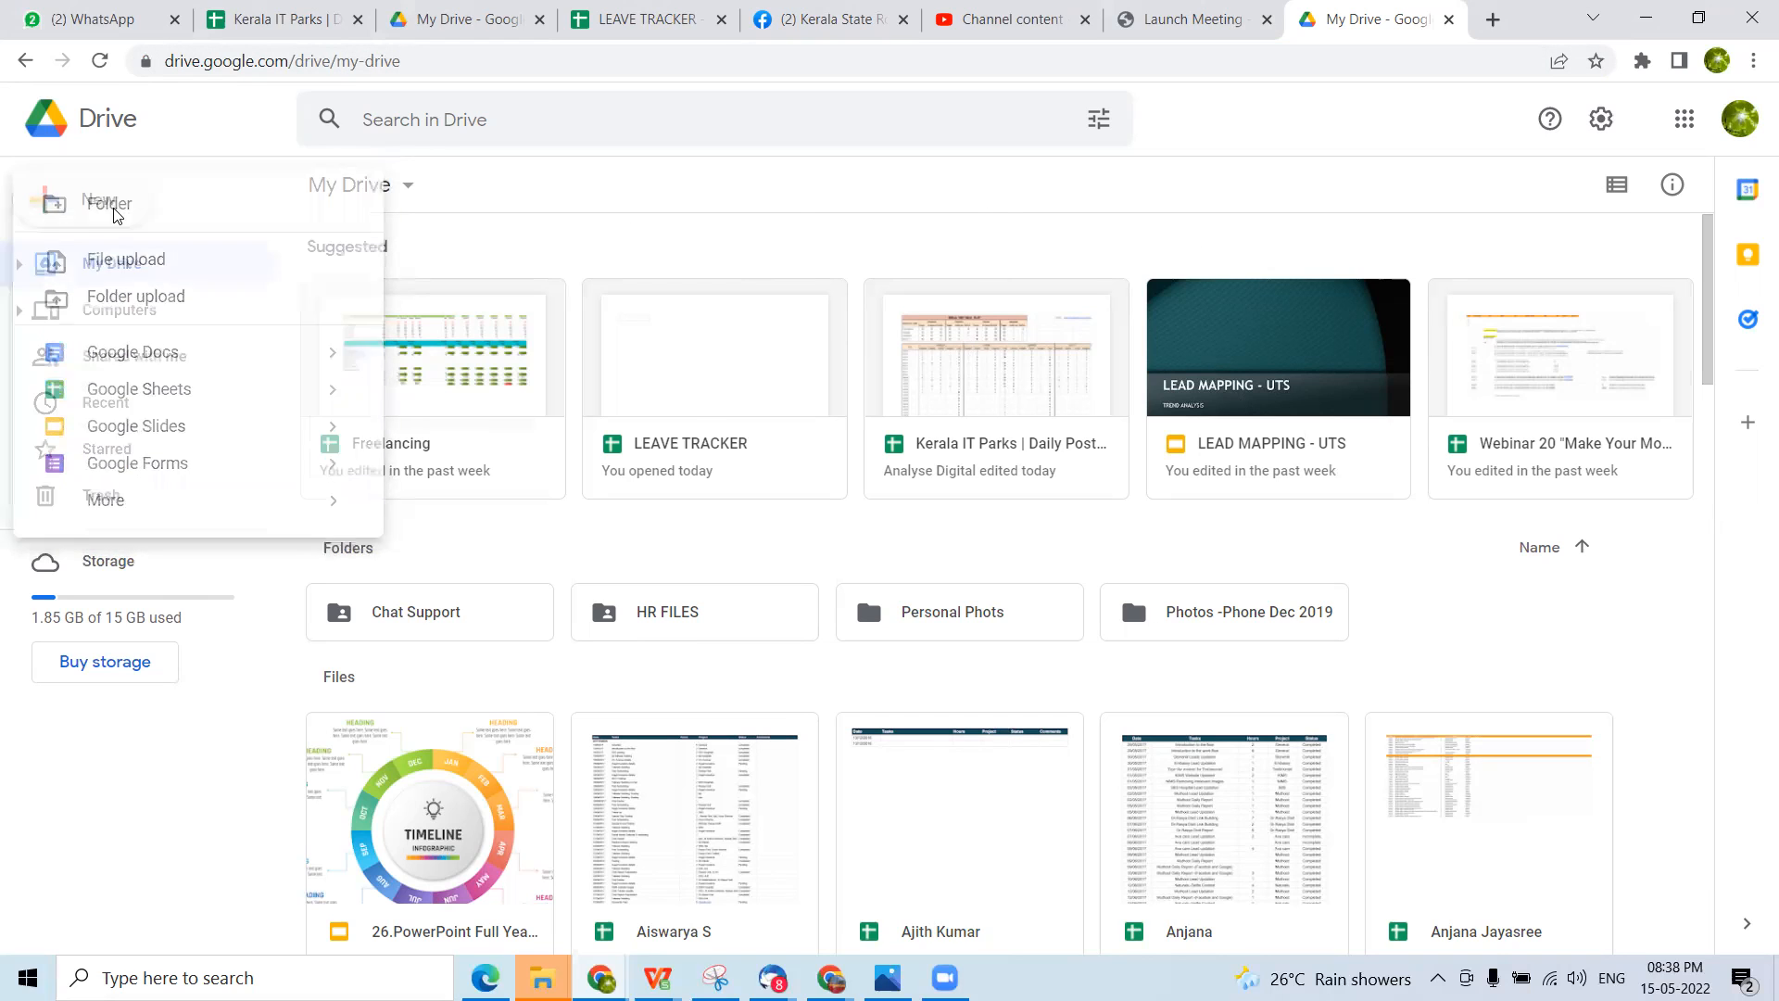
pyautogui.write('TEST')
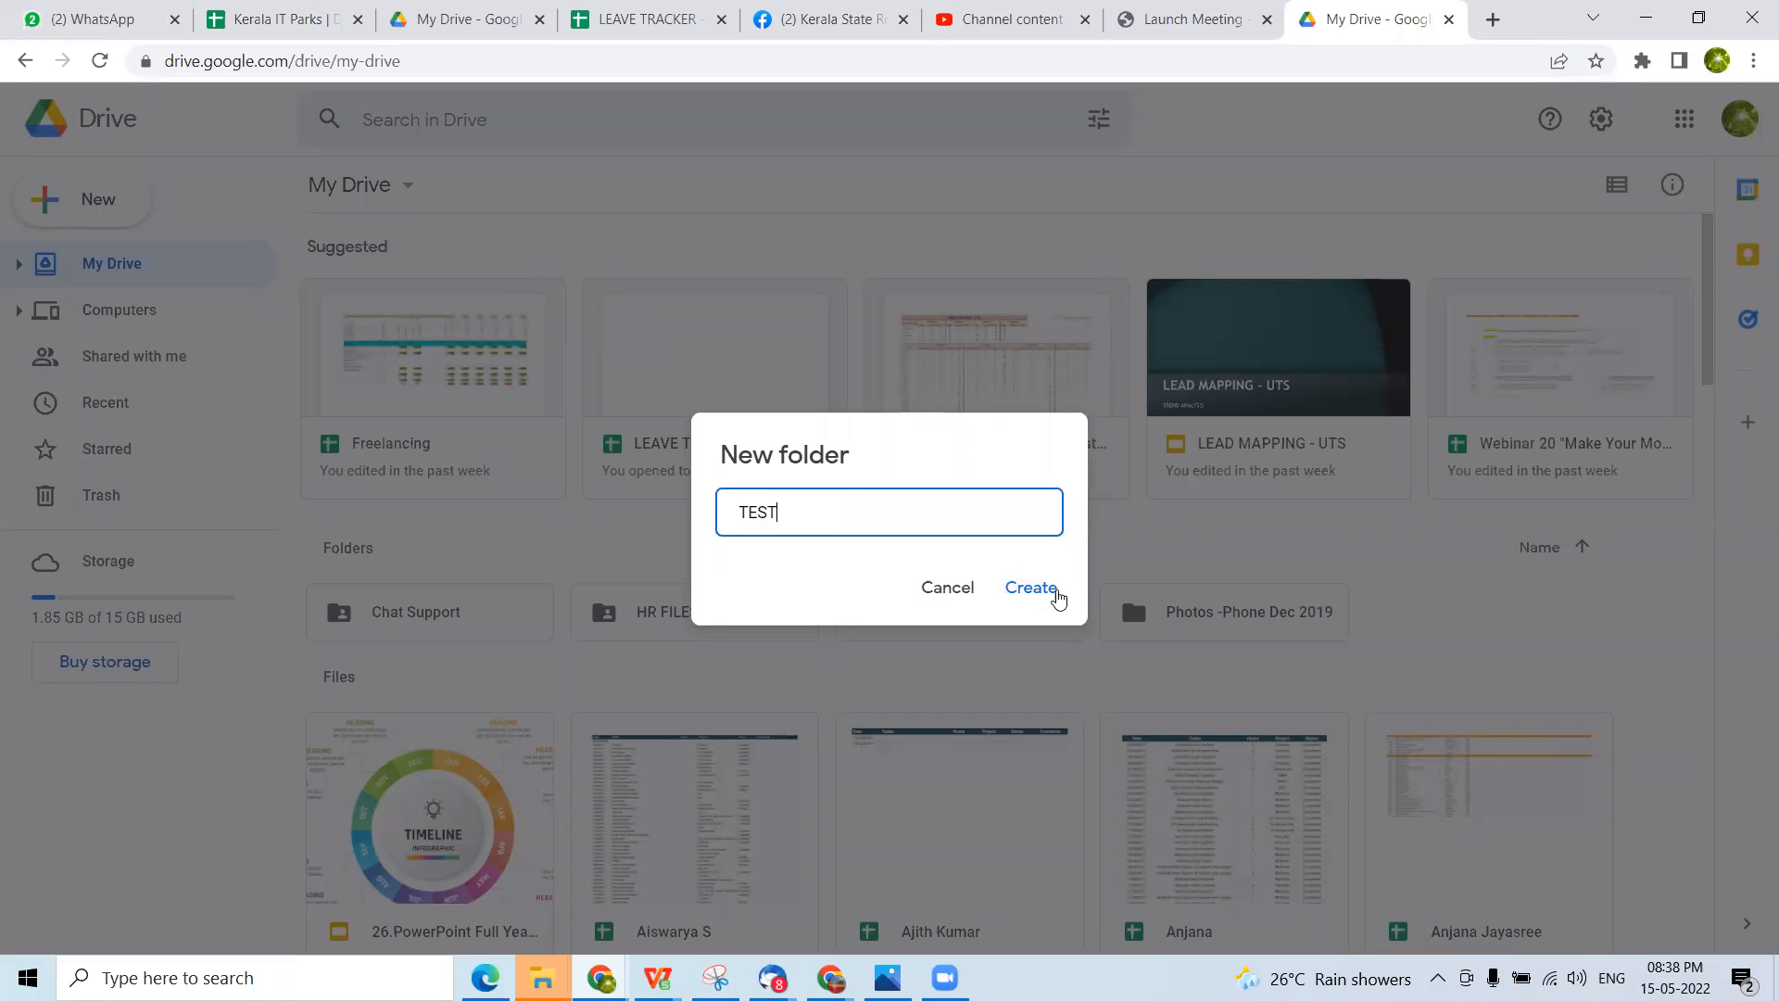
pyautogui.click(1022, 591)
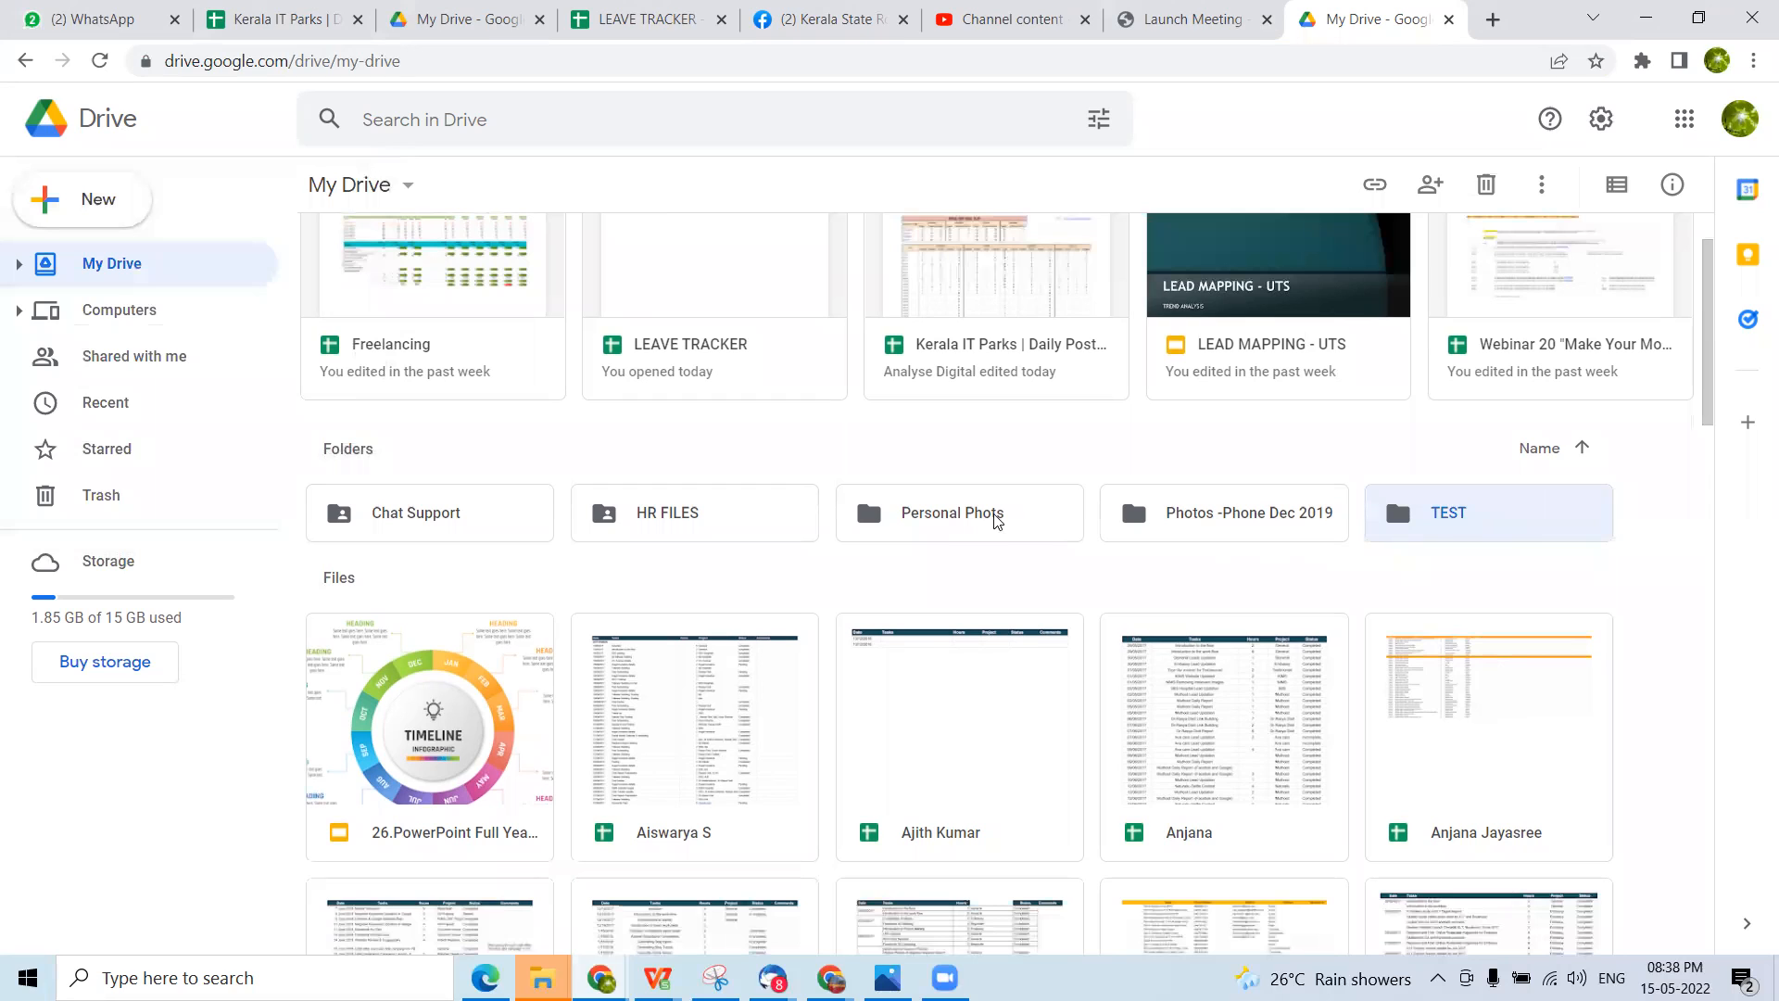
# Open the TEST folder and create a blank Google Docs document inside it
pyautogui.doubleClick(1460, 511)
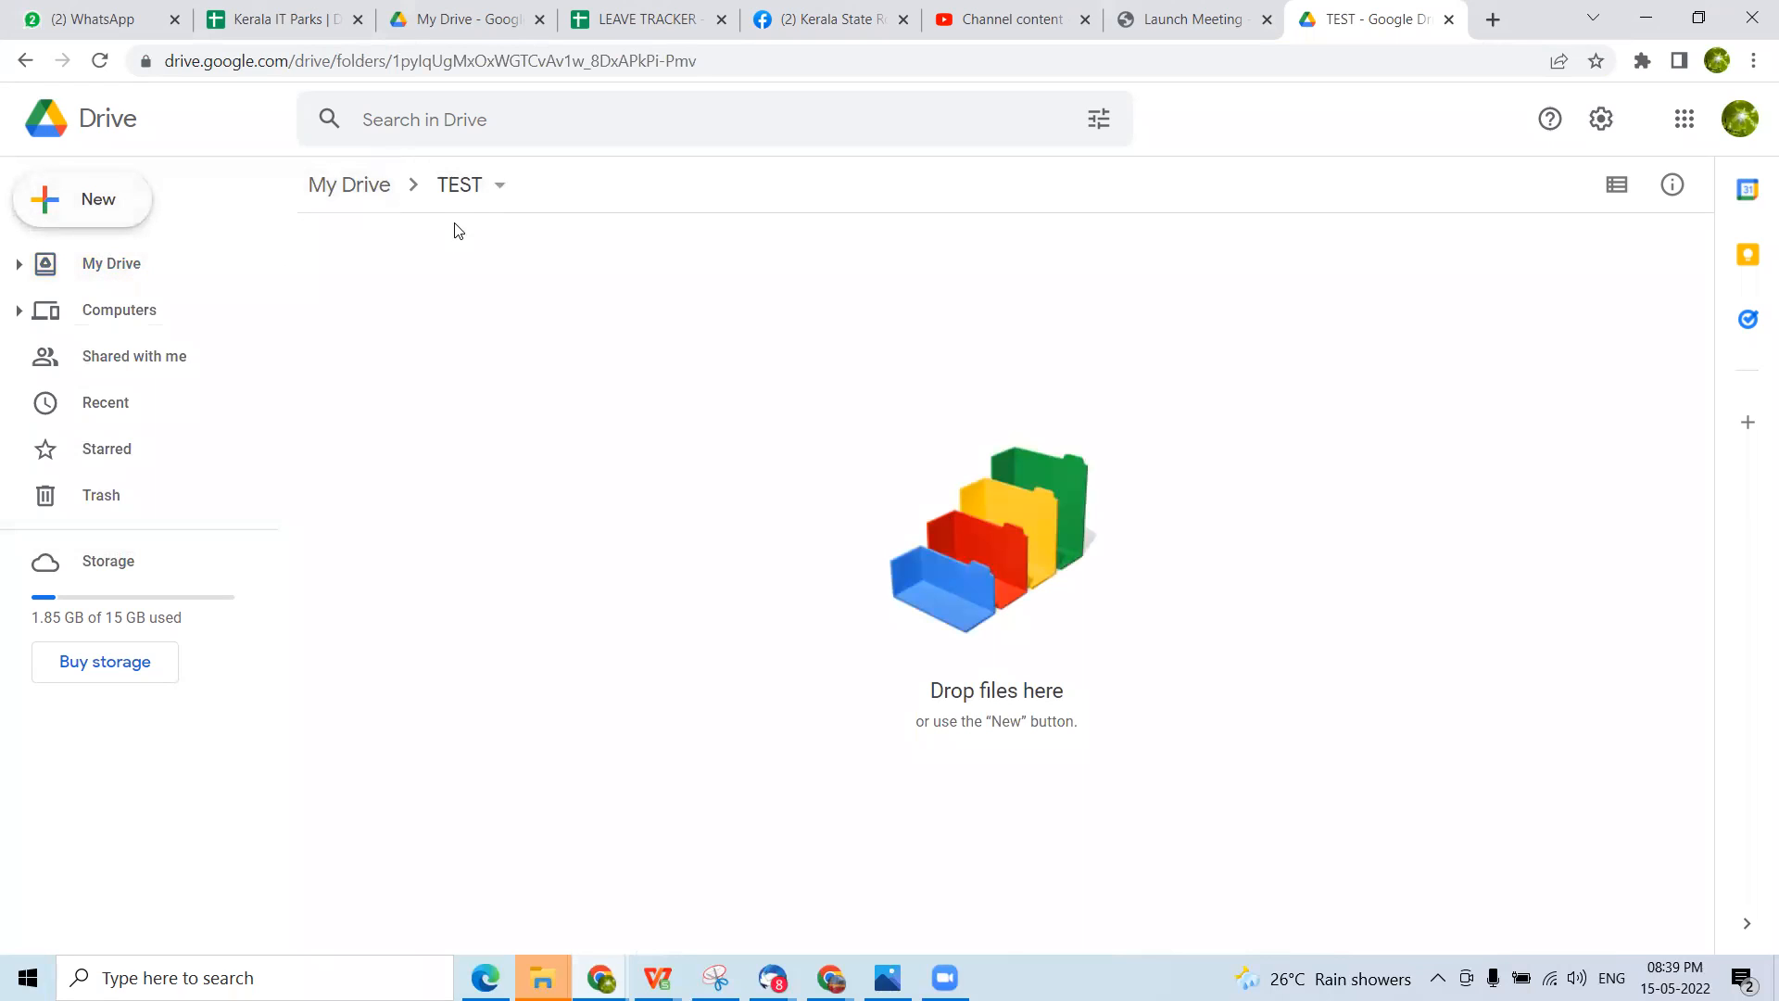
pyautogui.click(60, 200)
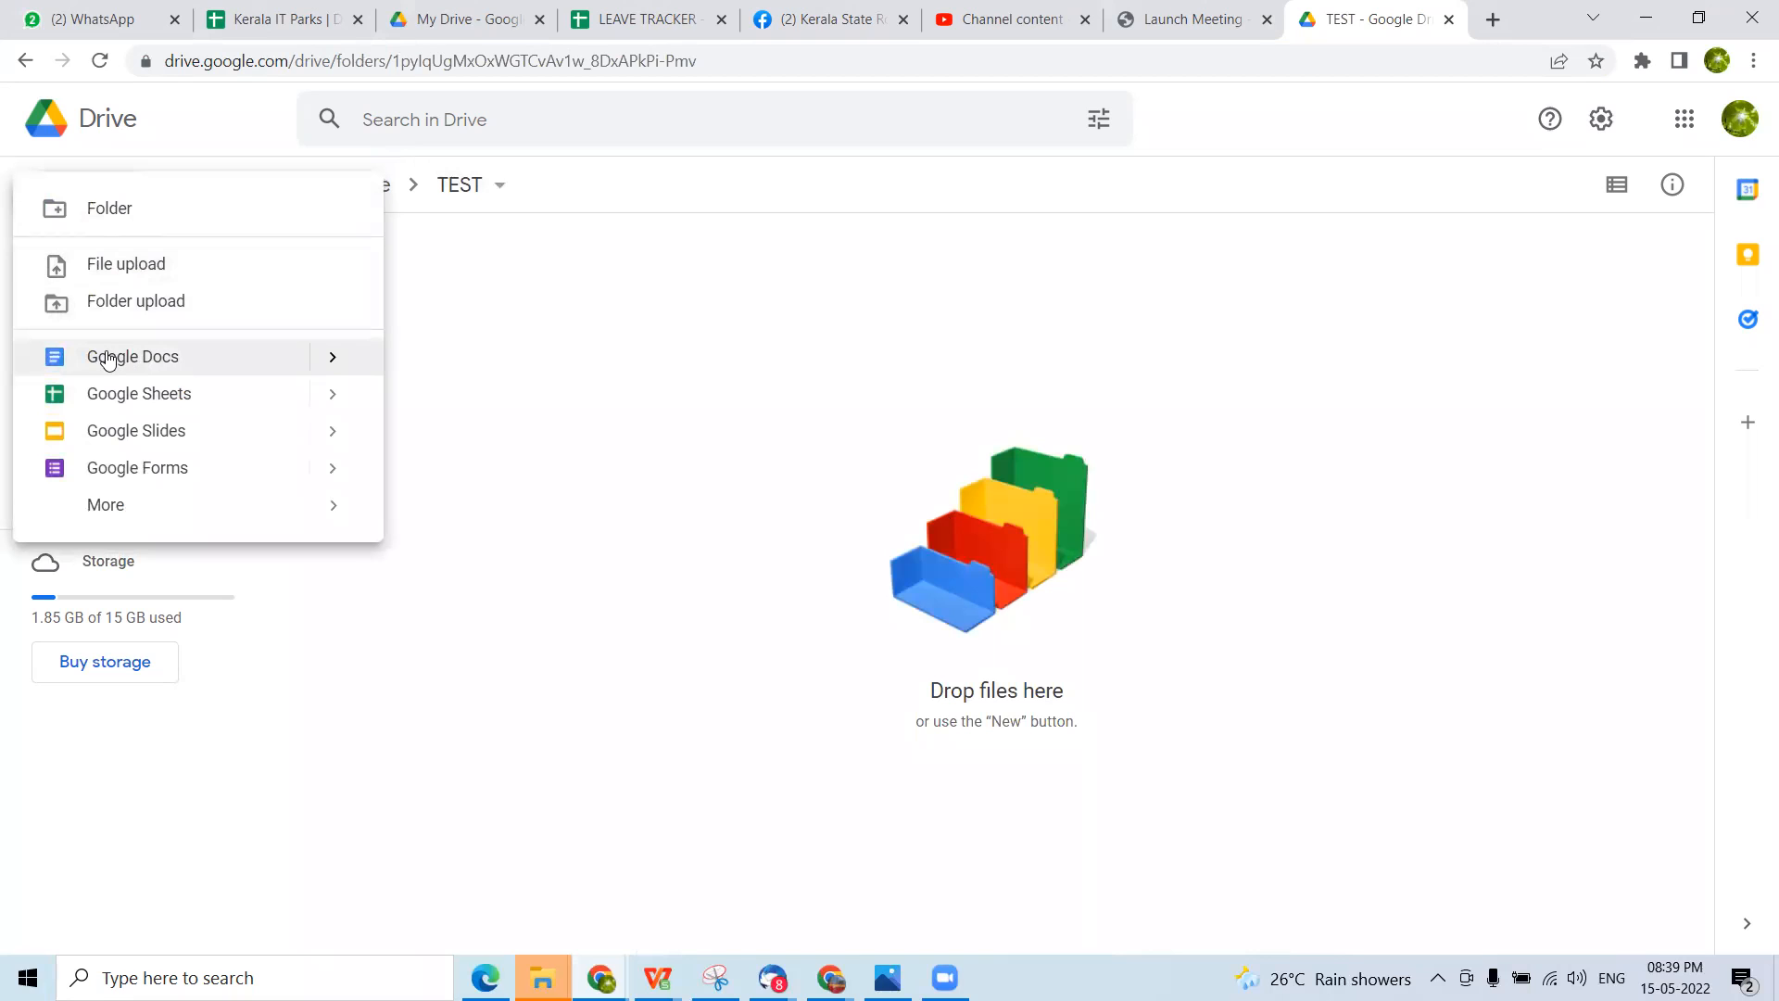
pyautogui.click(184, 362)
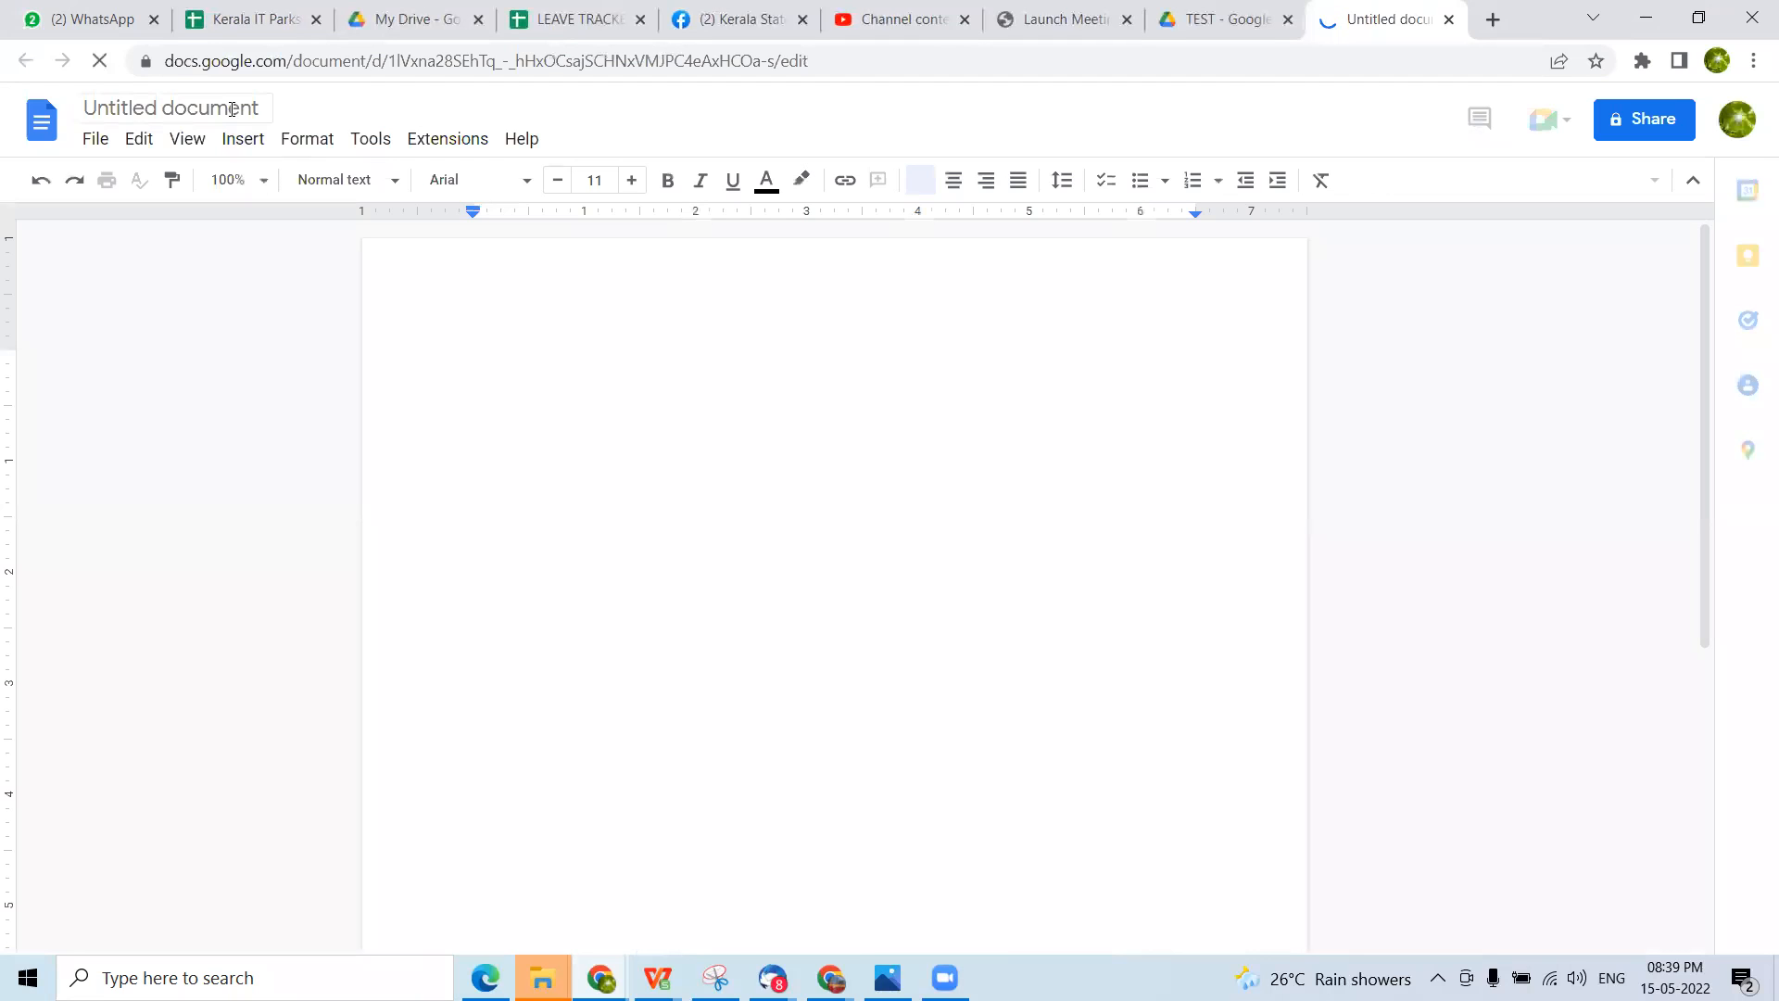
# Rename the untitled document as "TEST 123"
pyautogui.click(263, 107)
pyautogui.write('T')
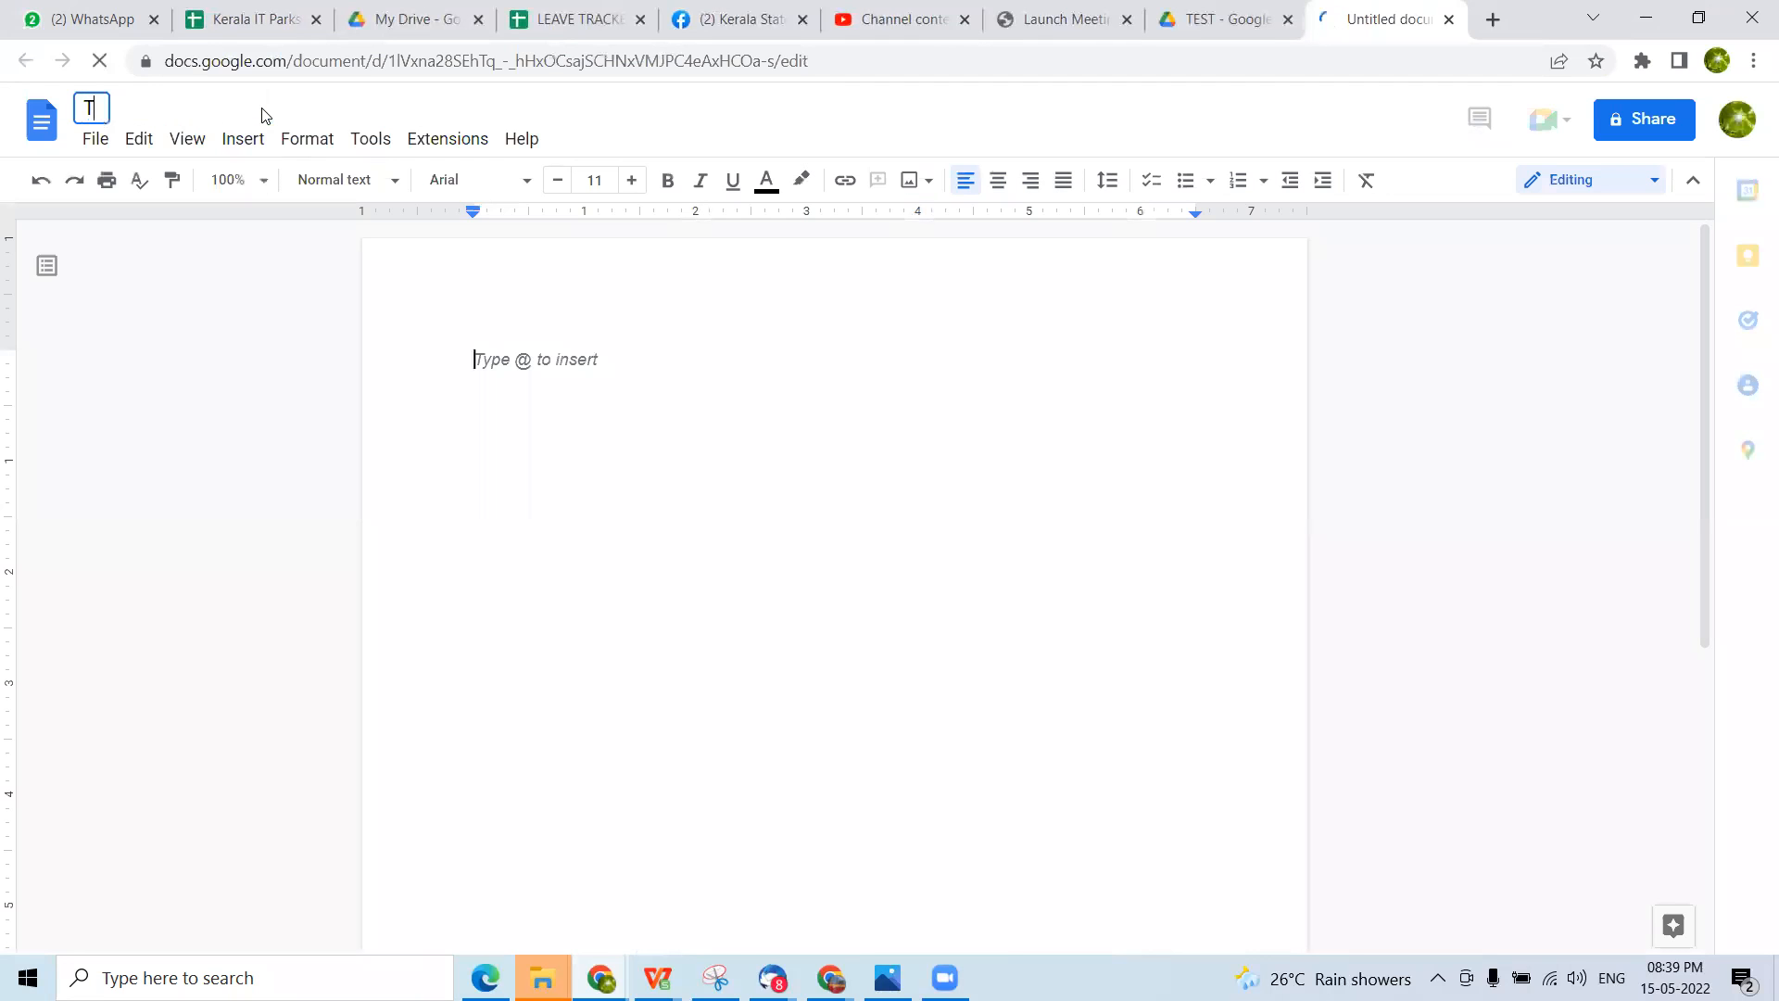
pyautogui.write('EST123')
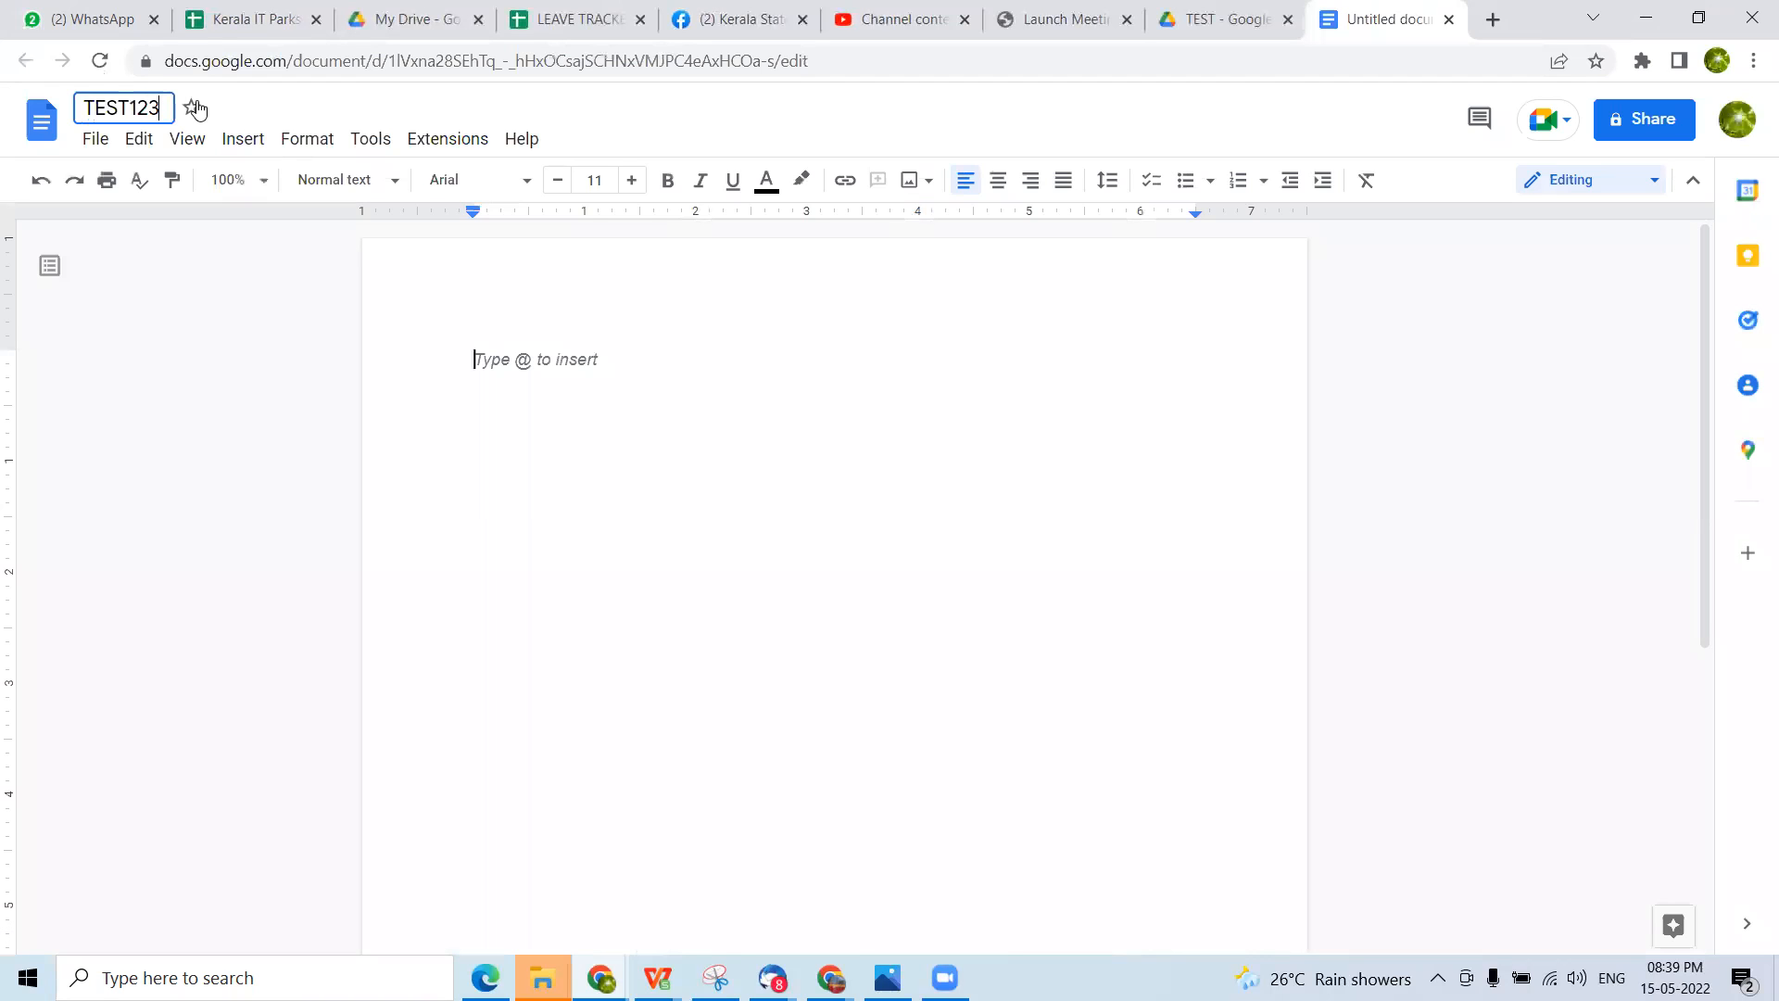
pyautogui.click(129, 107)
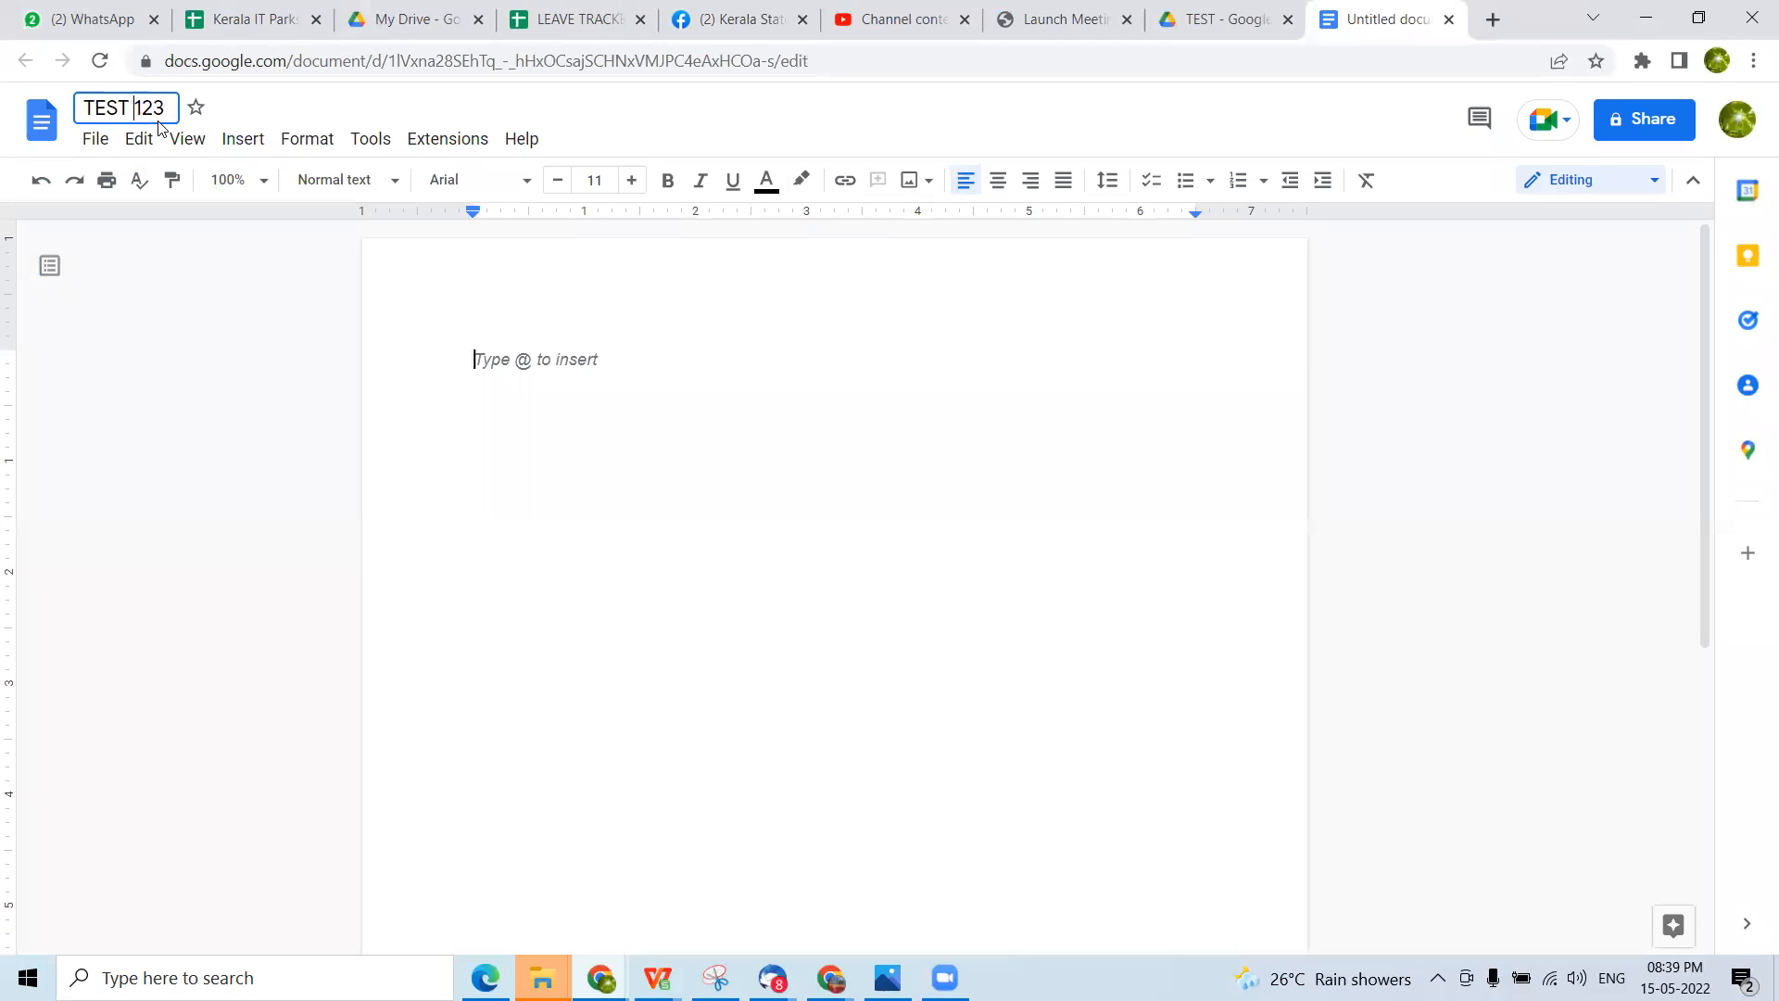
pyautogui.click(893, 426)
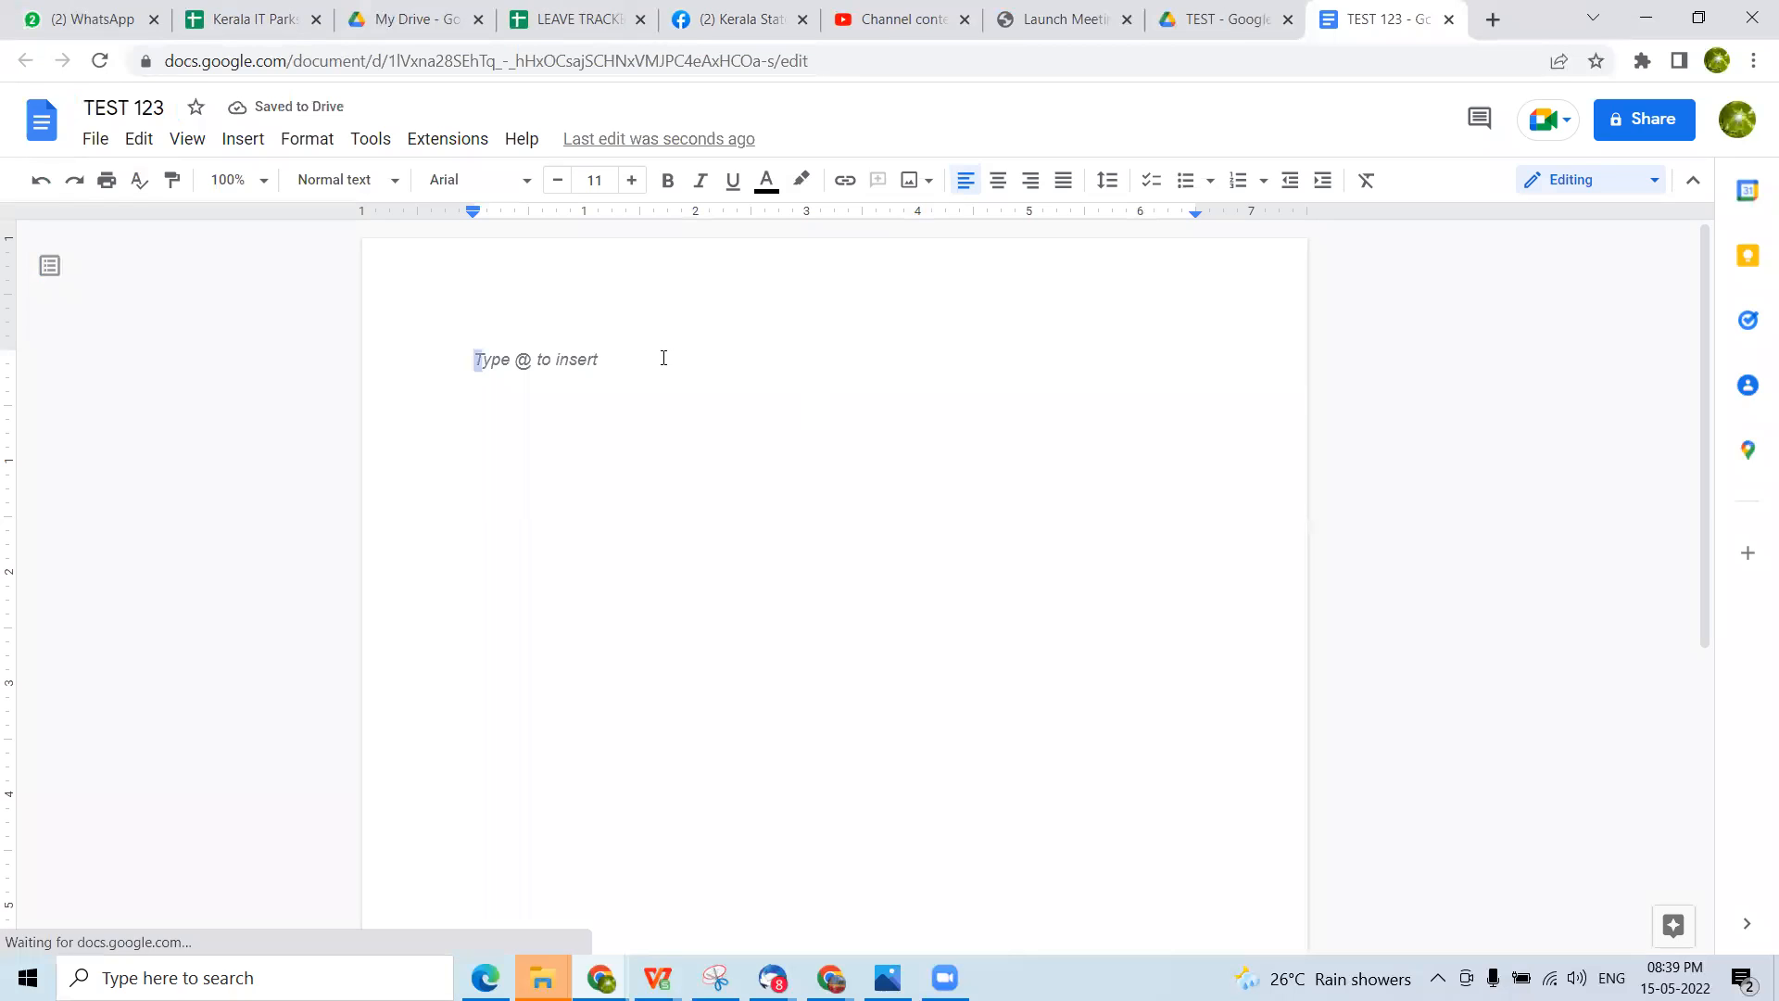
# Write "This is a test document" as the only body text, replacing any trial characters
pyautogui.write('fsfdsfd')
pyautogui.moveTo(611, 360); pyautogui.dragTo(350, 361)
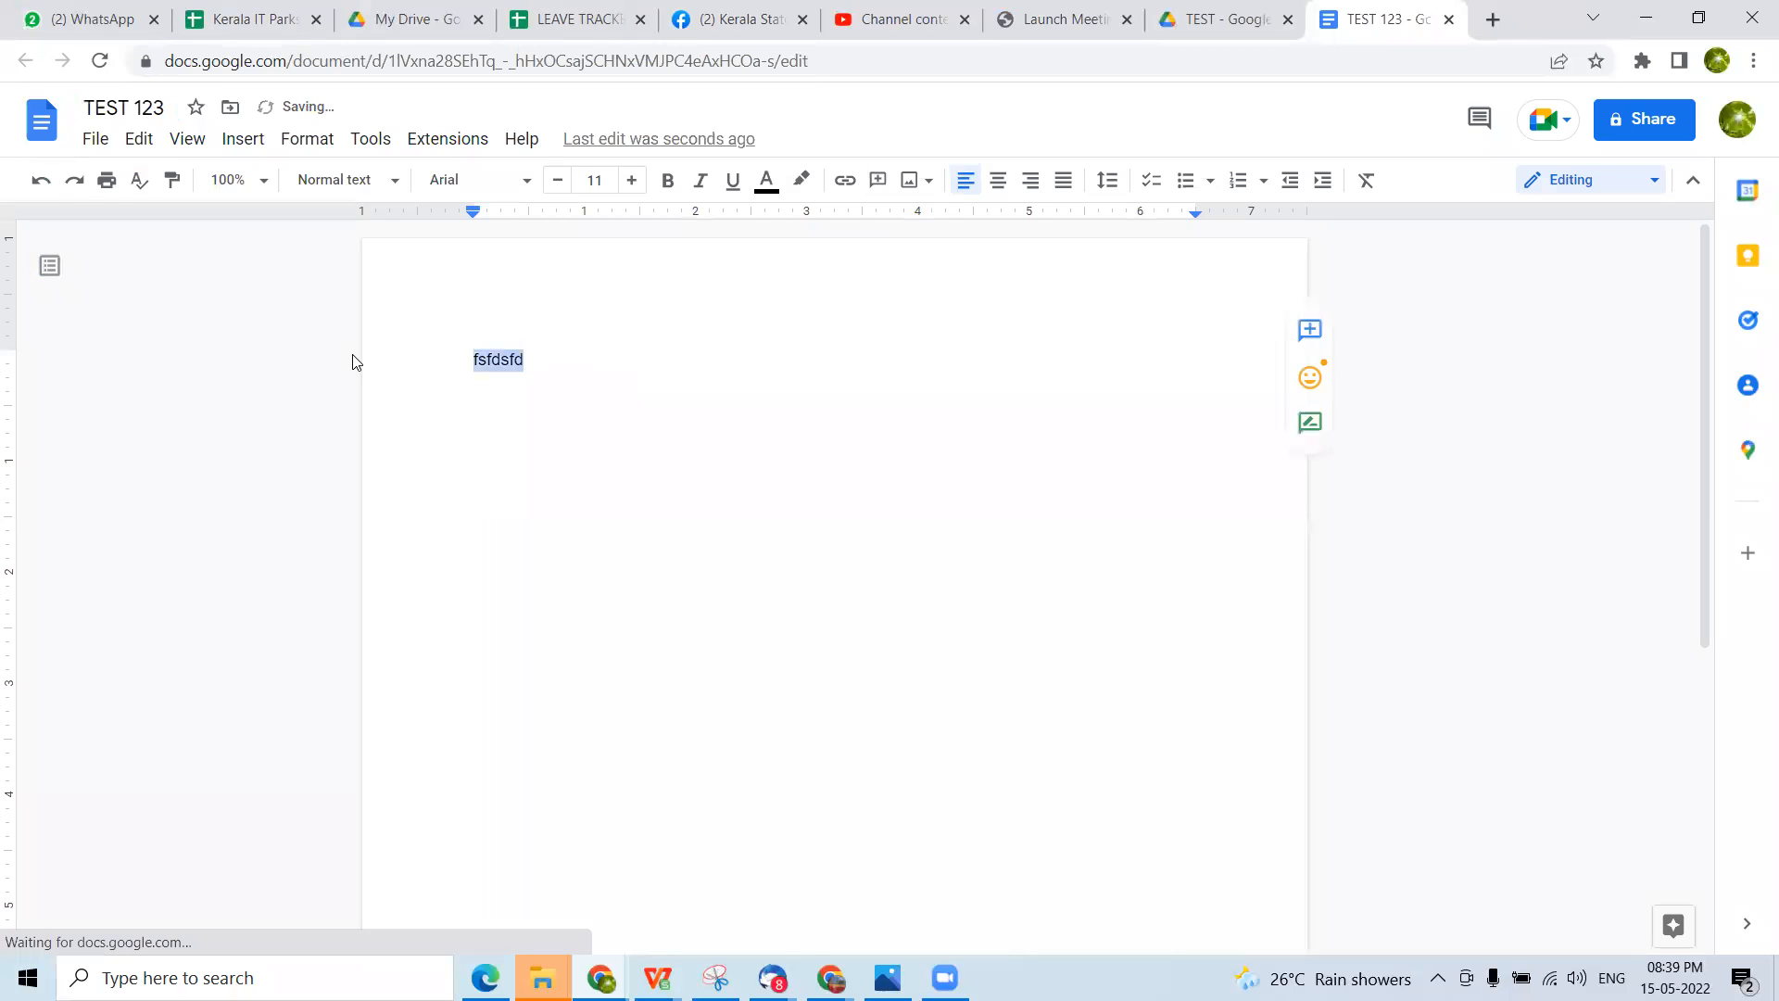
pyautogui.write('Th')
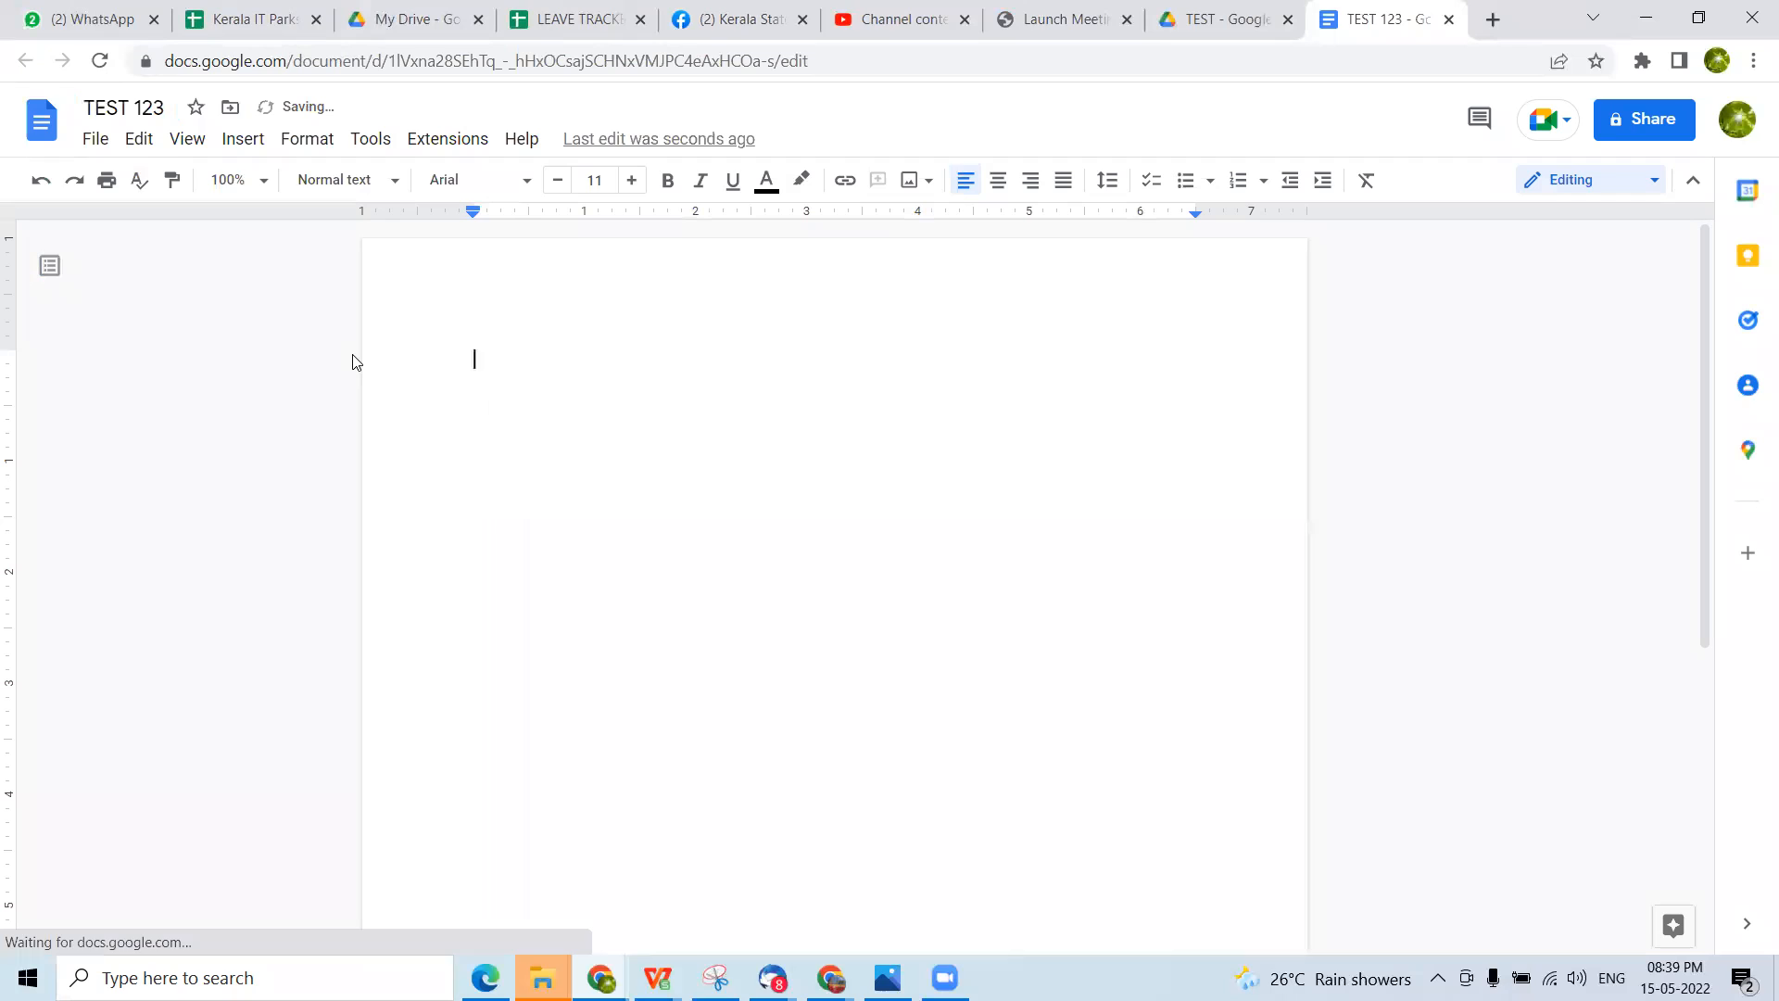
pyautogui.write('is is a test document')
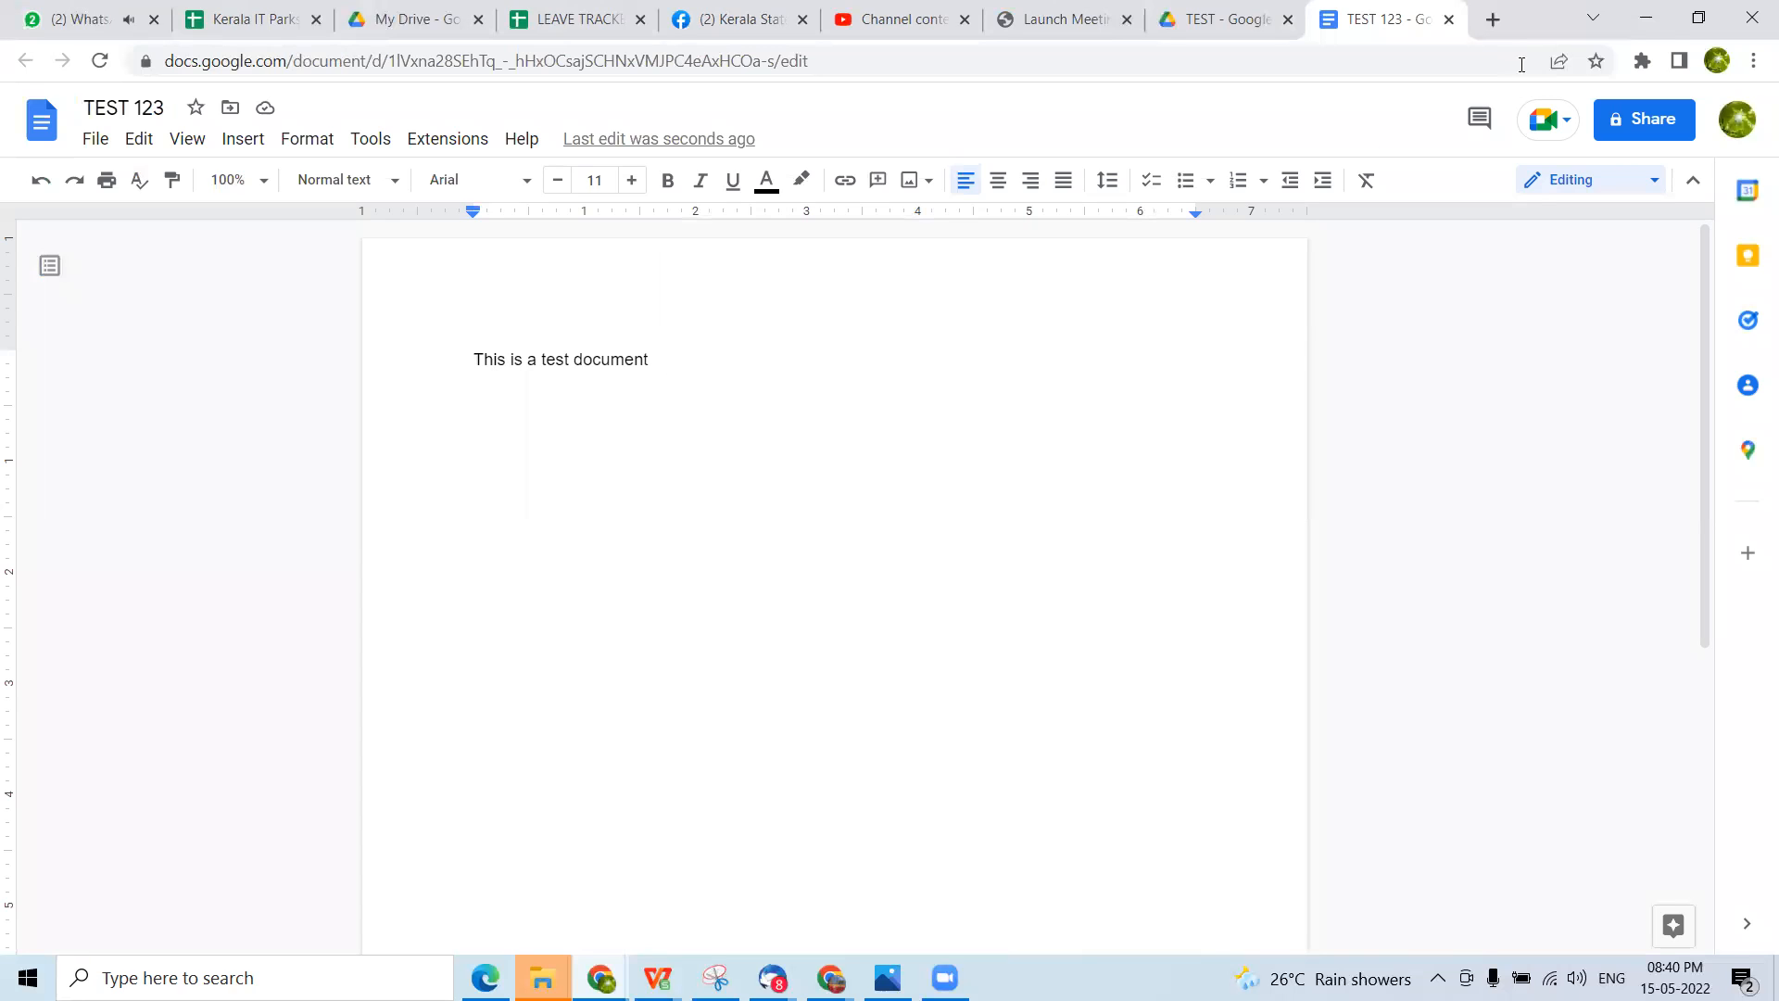
# Close the document, return to My Drive, and reopen TEST 123 from the TEST folder
pyautogui.click(1450, 19)
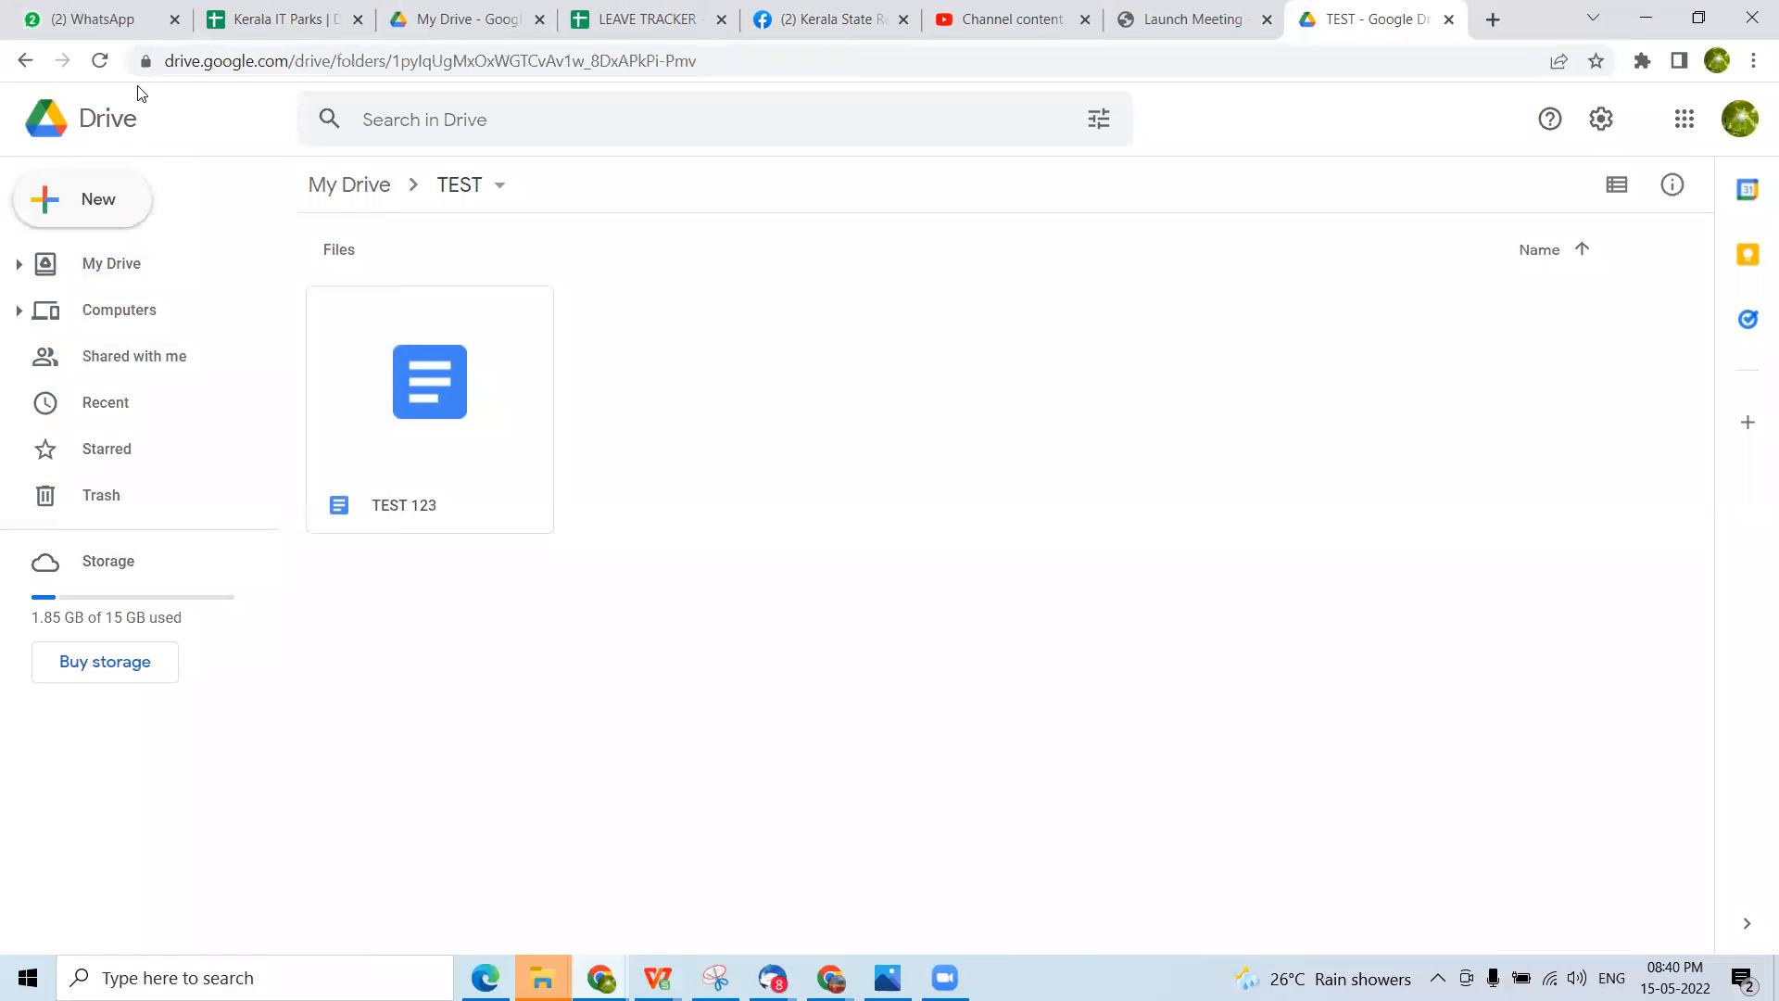
pyautogui.click(353, 186)
pyautogui.click(1433, 614)
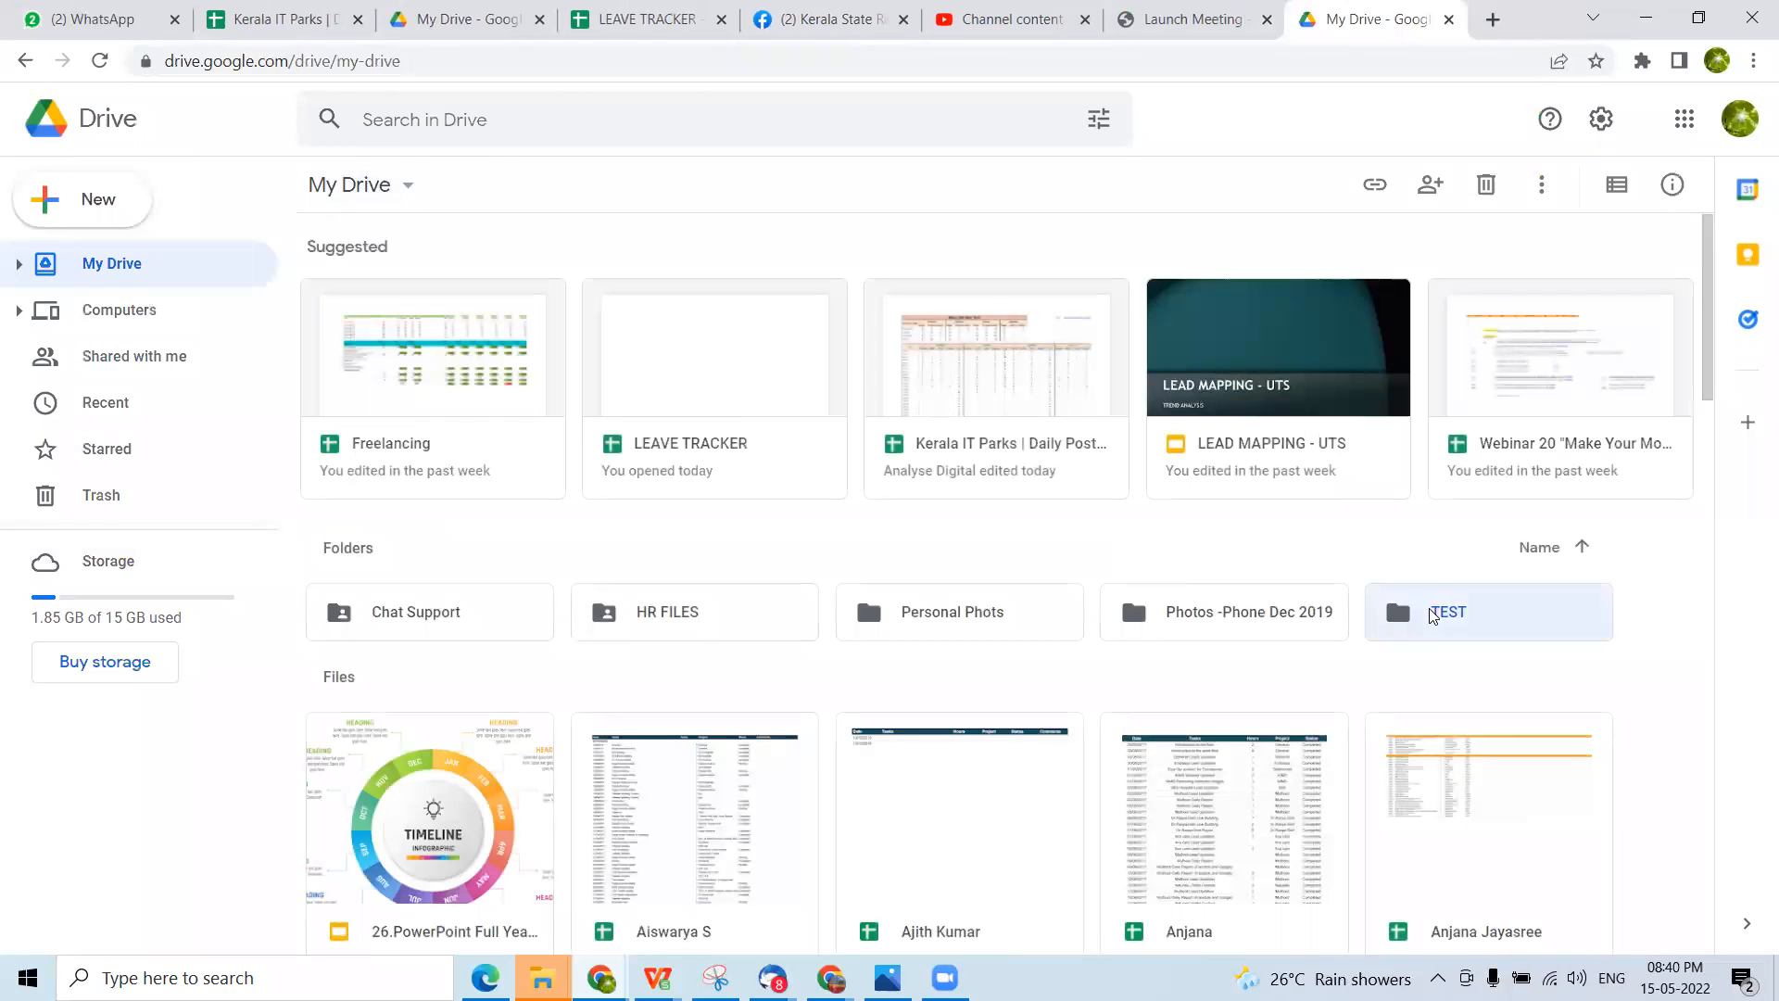
pyautogui.doubleClick(1433, 614)
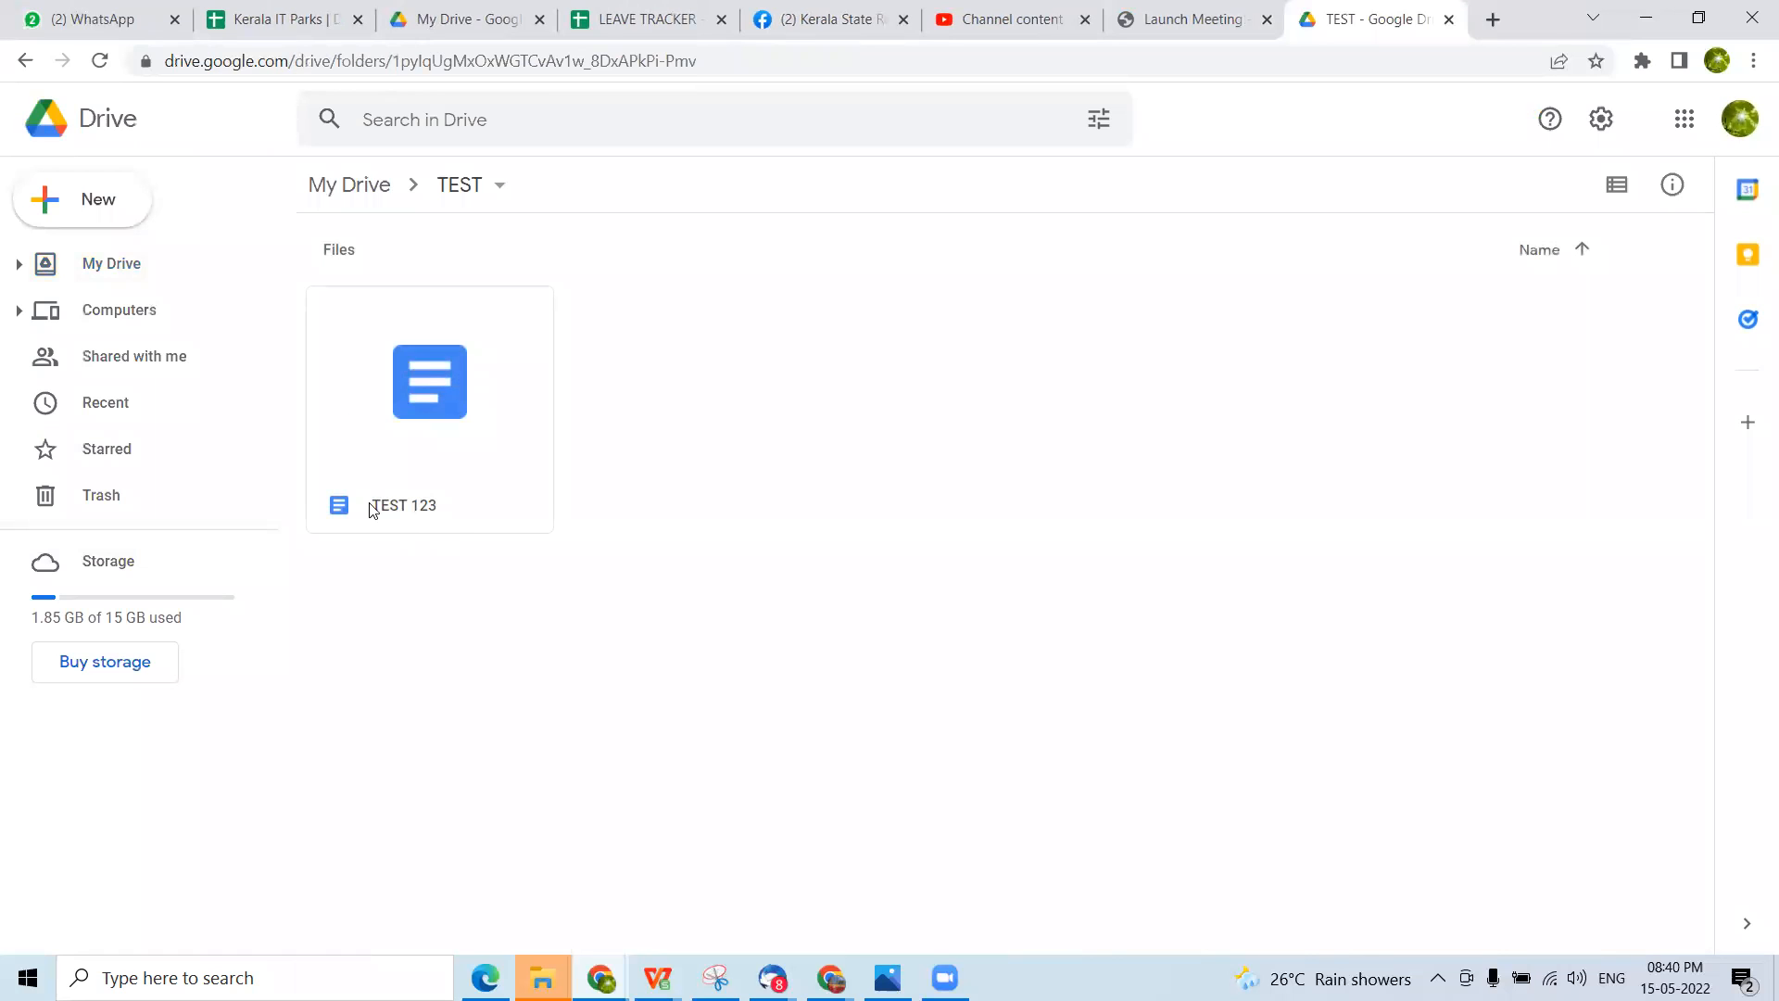
pyautogui.doubleClick(413, 402)
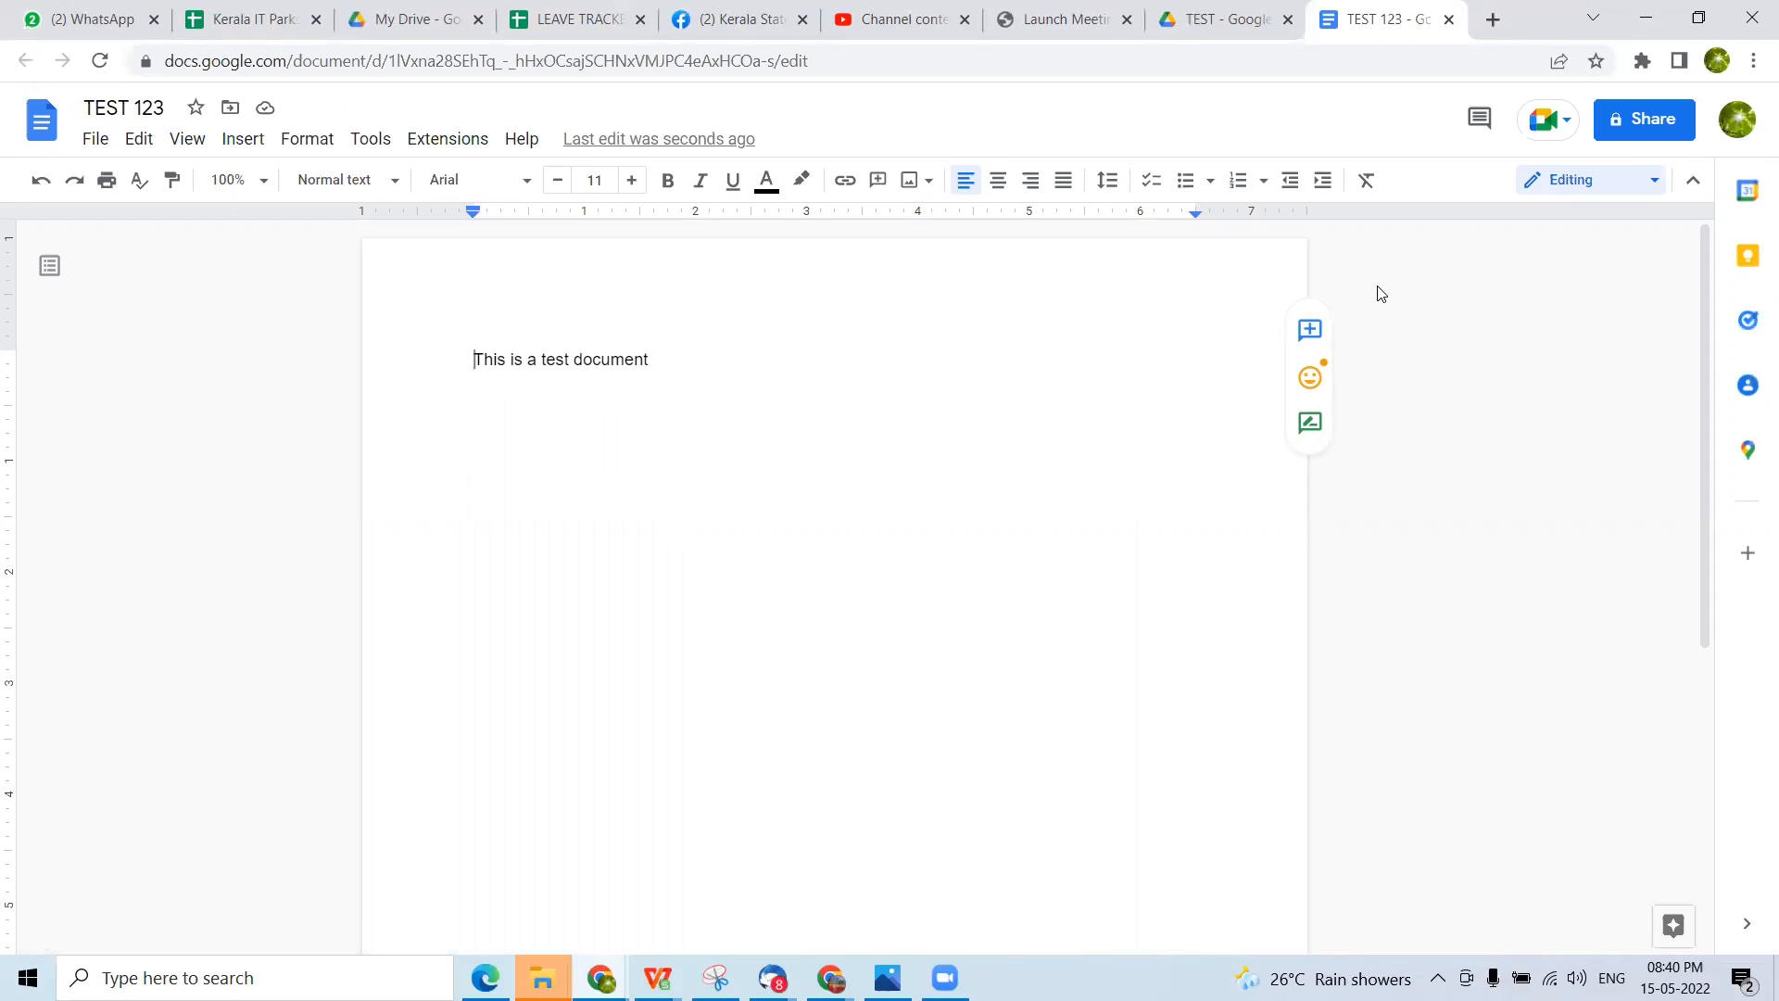
pyautogui.click(1648, 118)
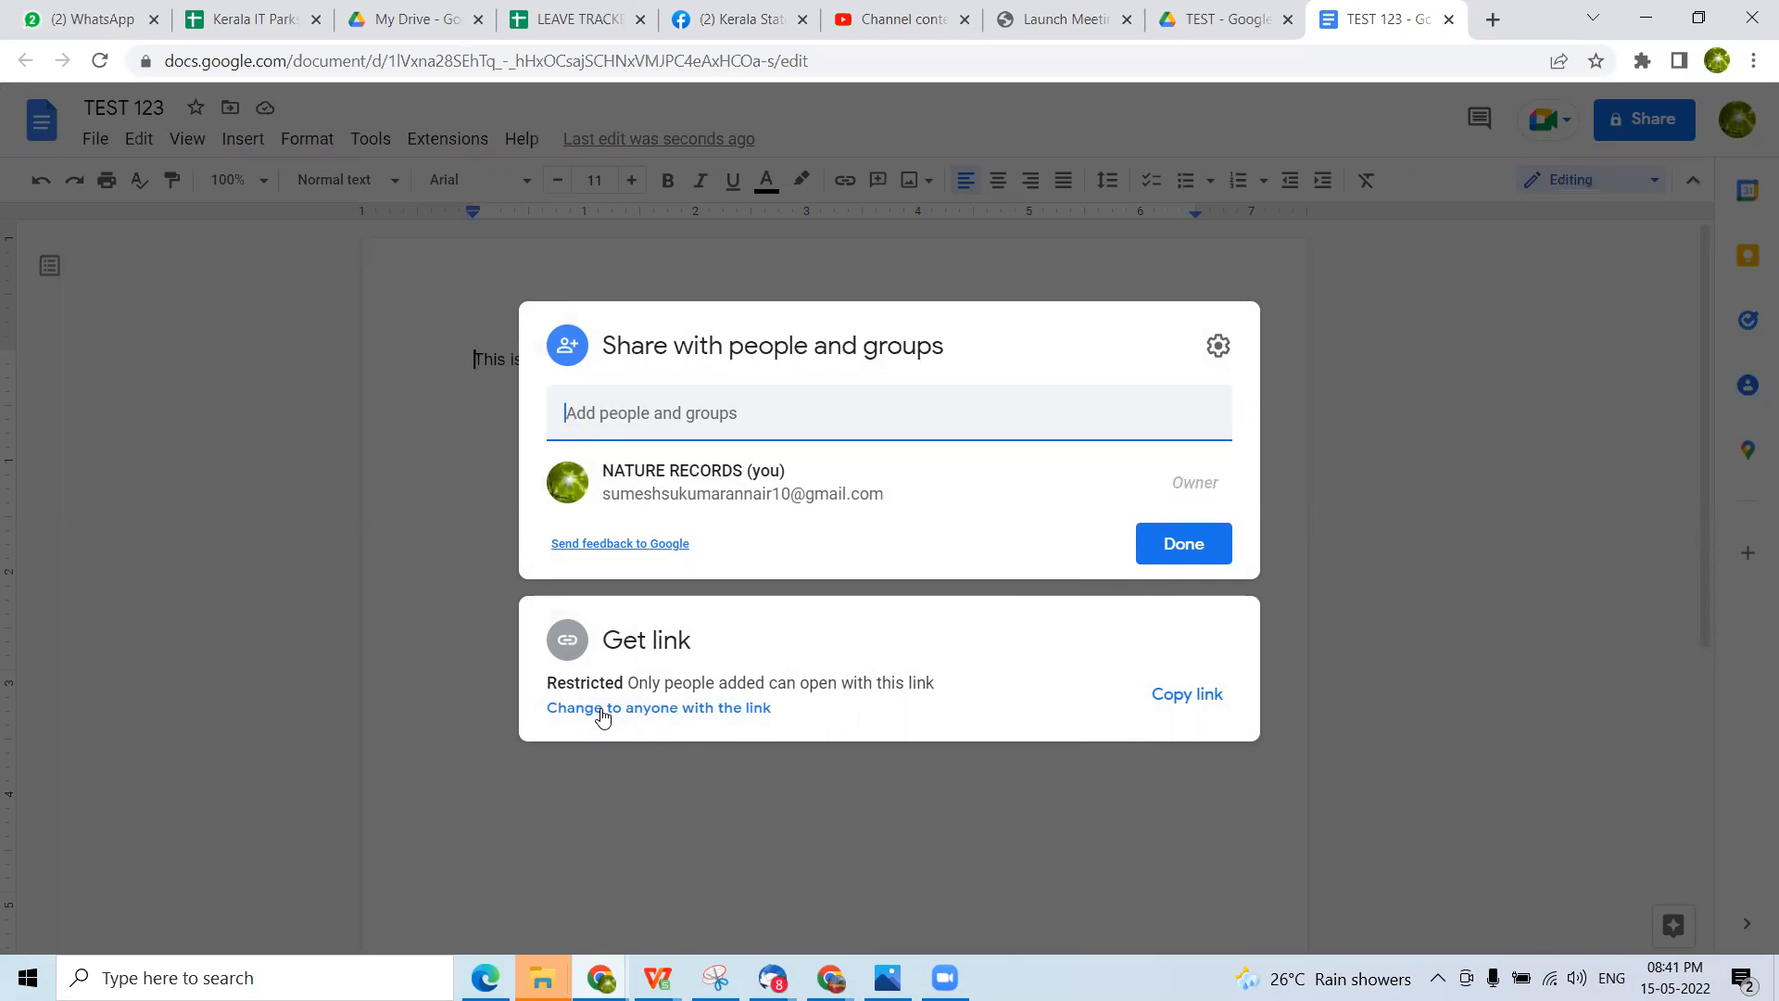
pyautogui.click(658, 414)
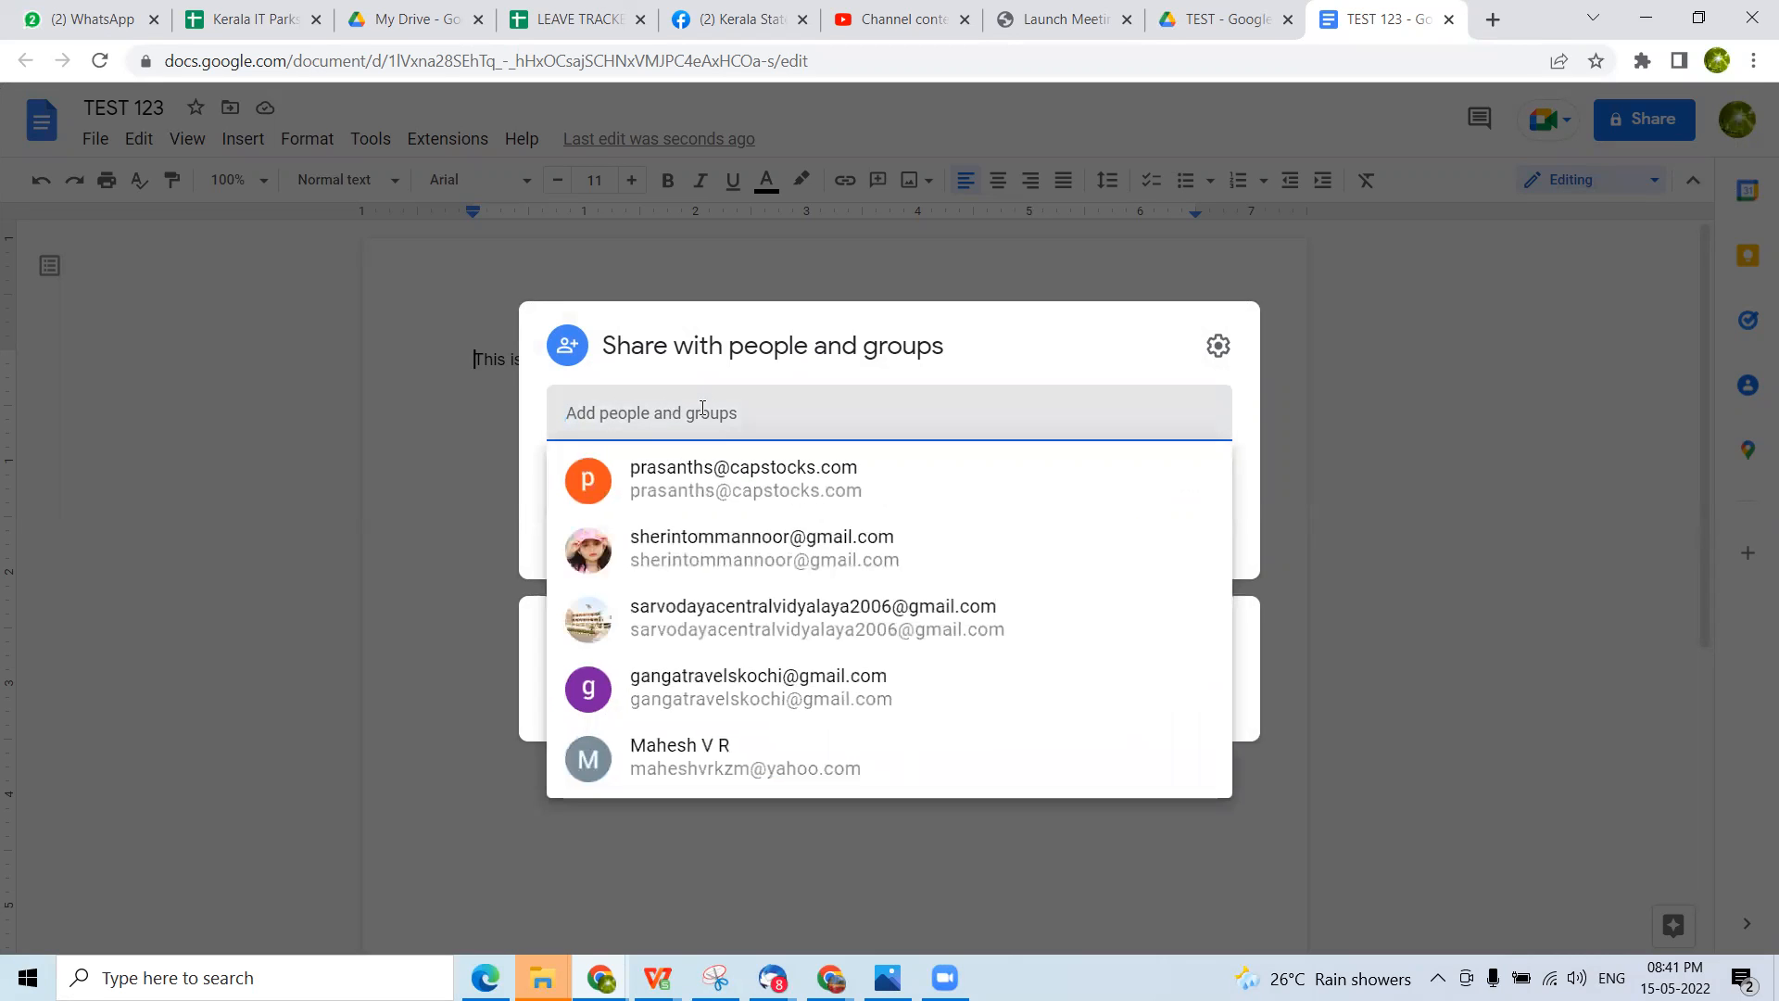
pyautogui.click(1251, 561)
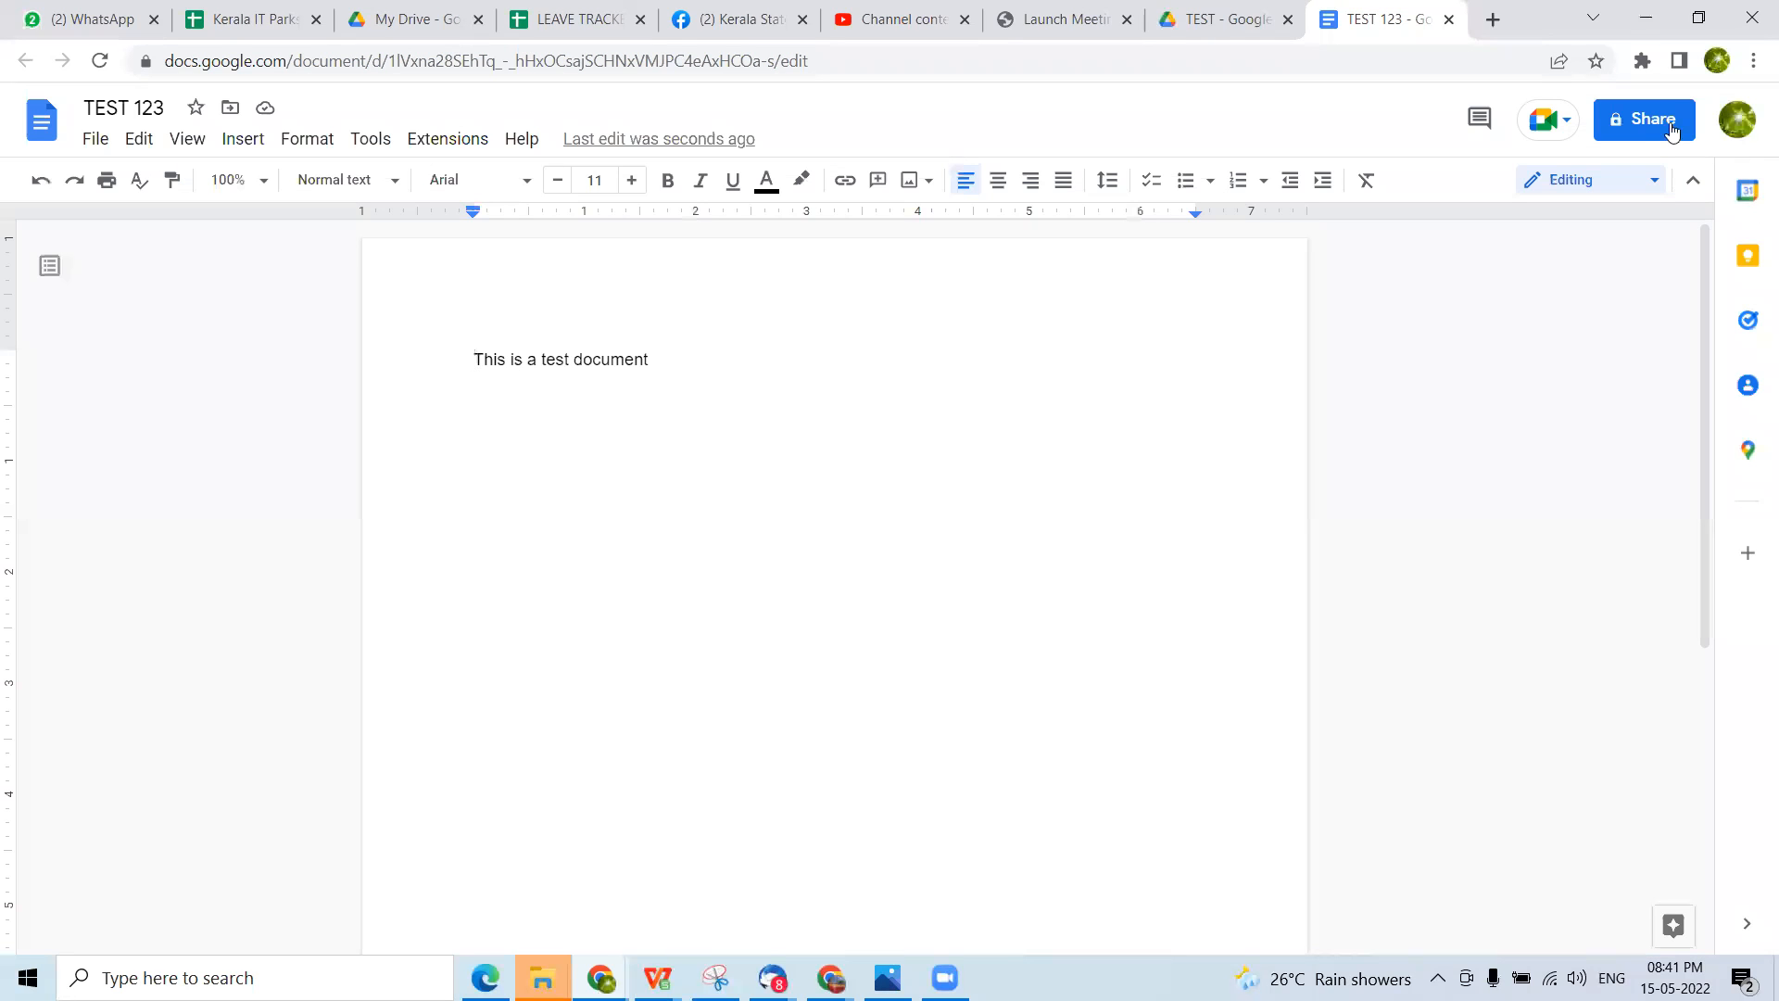
# Open the document's sharing settings and add the suggested contact's e-mail address as a recipient
pyautogui.click(1668, 125)
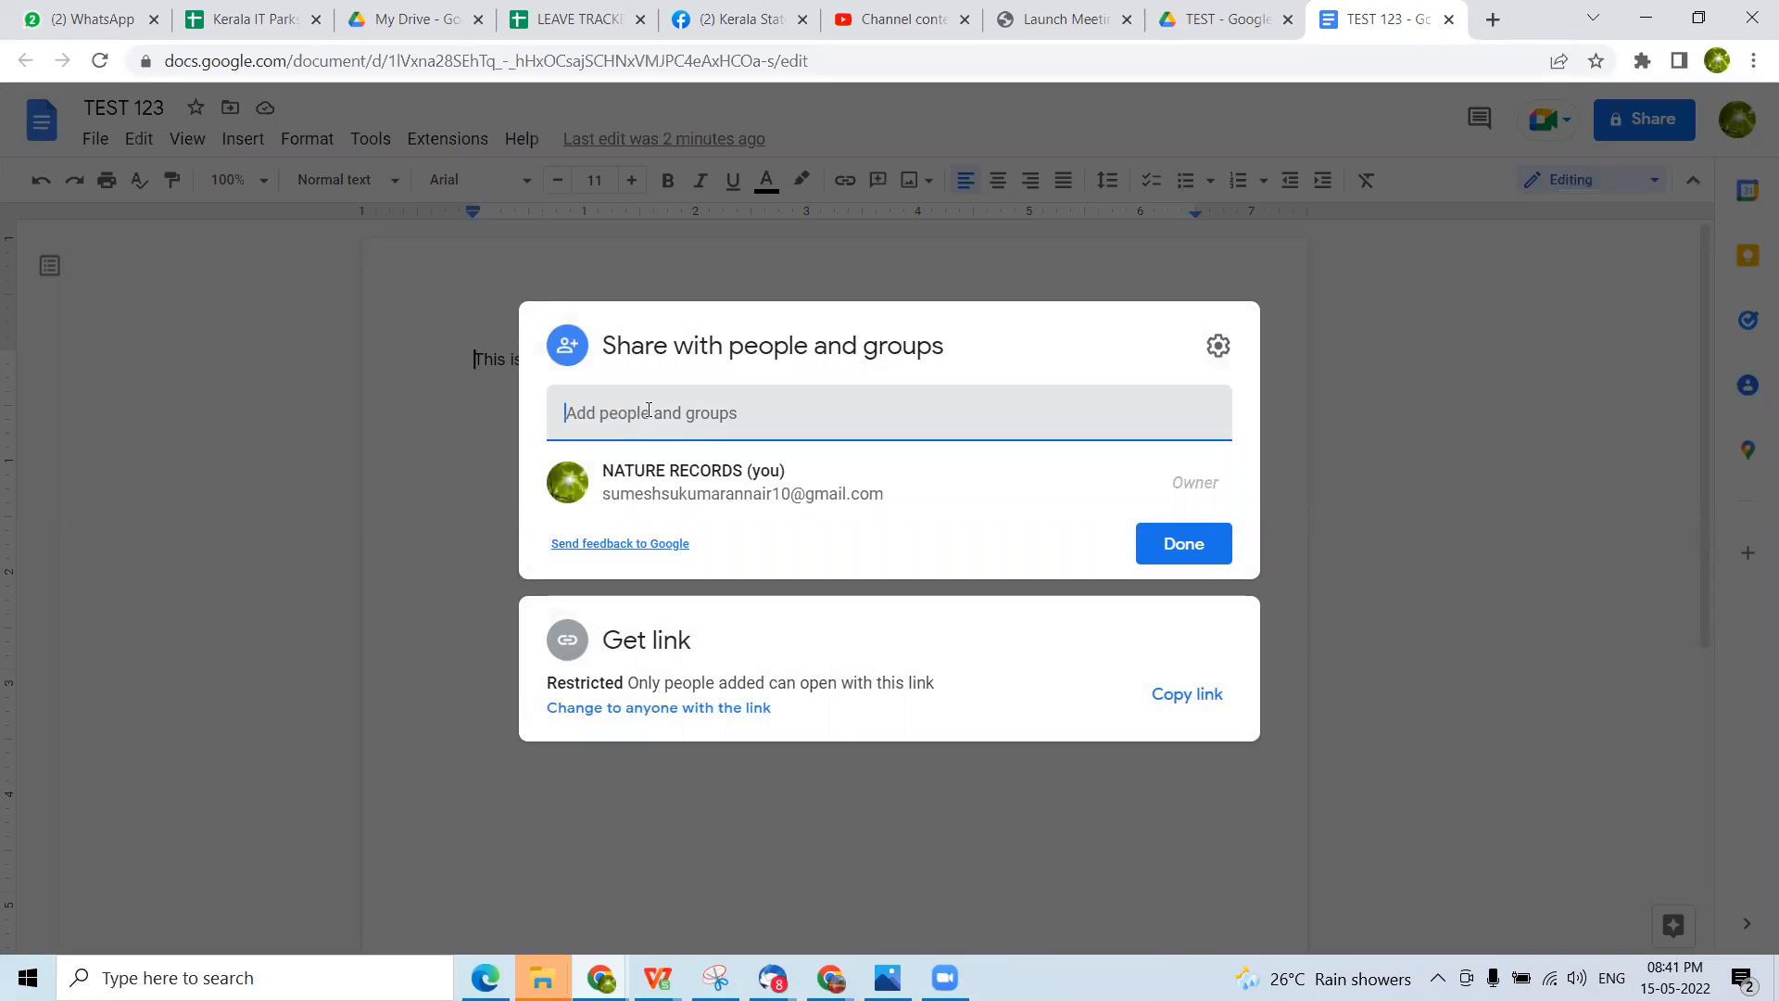
pyautogui.moveTo(649, 410); pyautogui.dragTo(554, 419)
pyautogui.write('t')
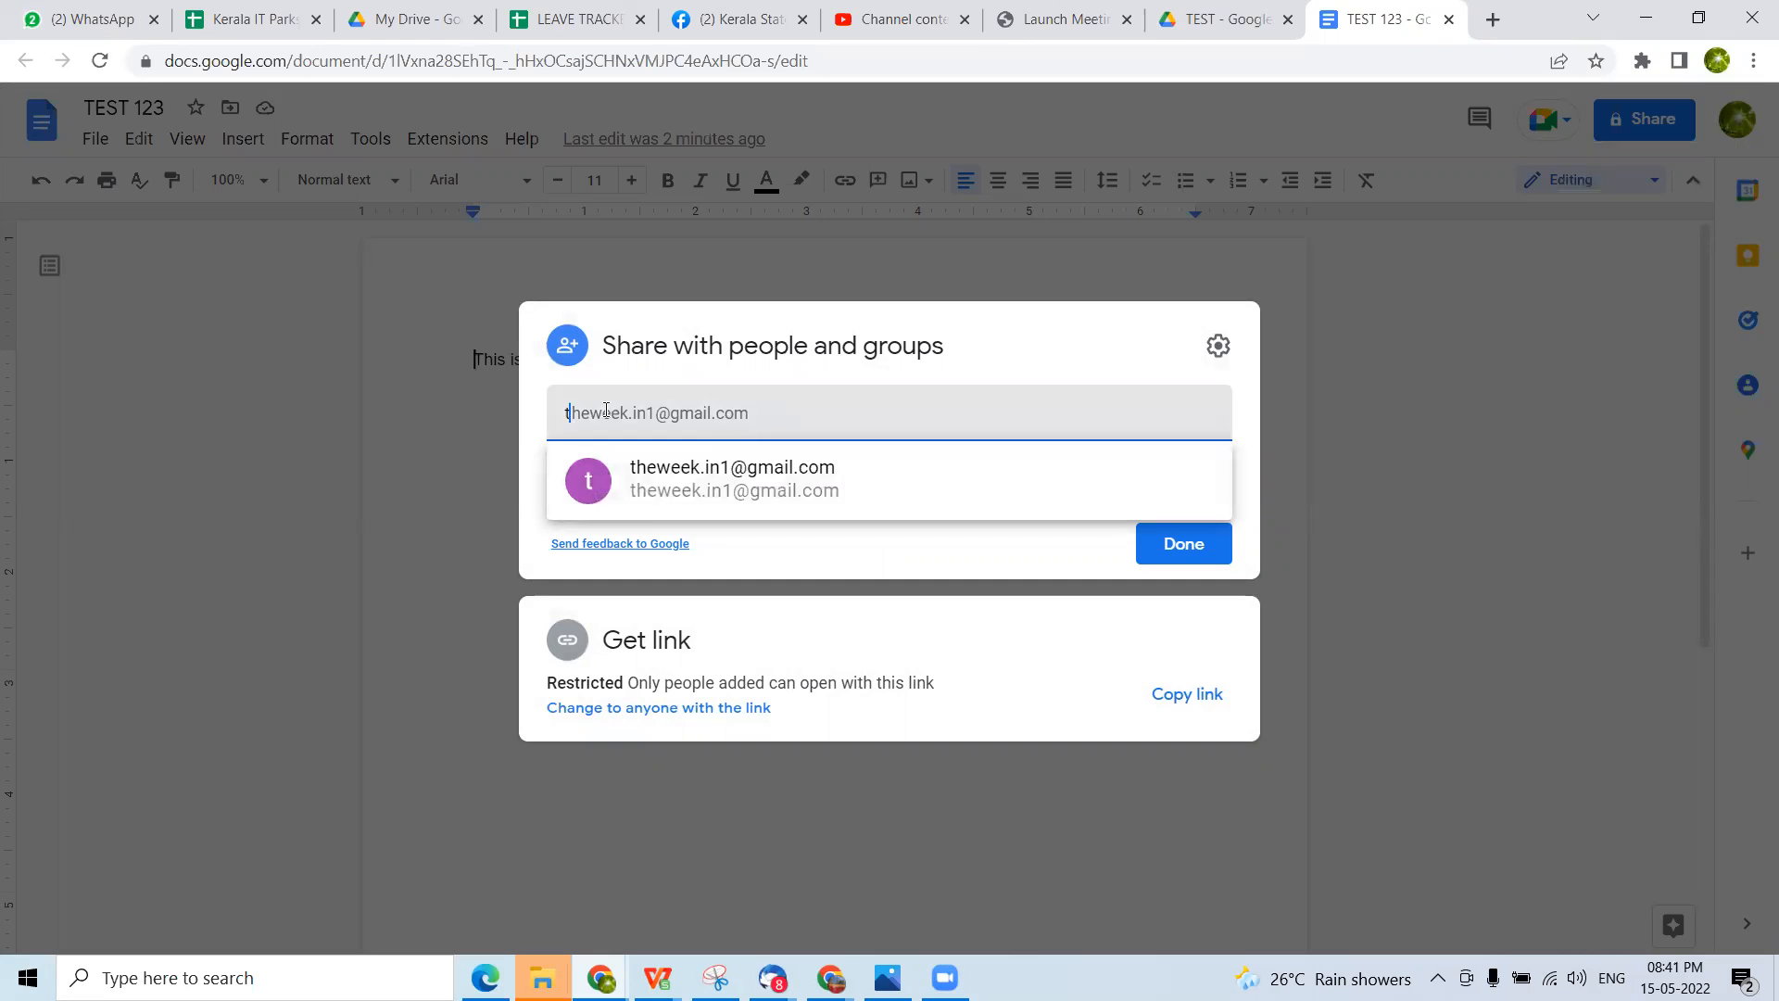
pyautogui.moveTo(607, 410); pyautogui.dragTo(537, 417)
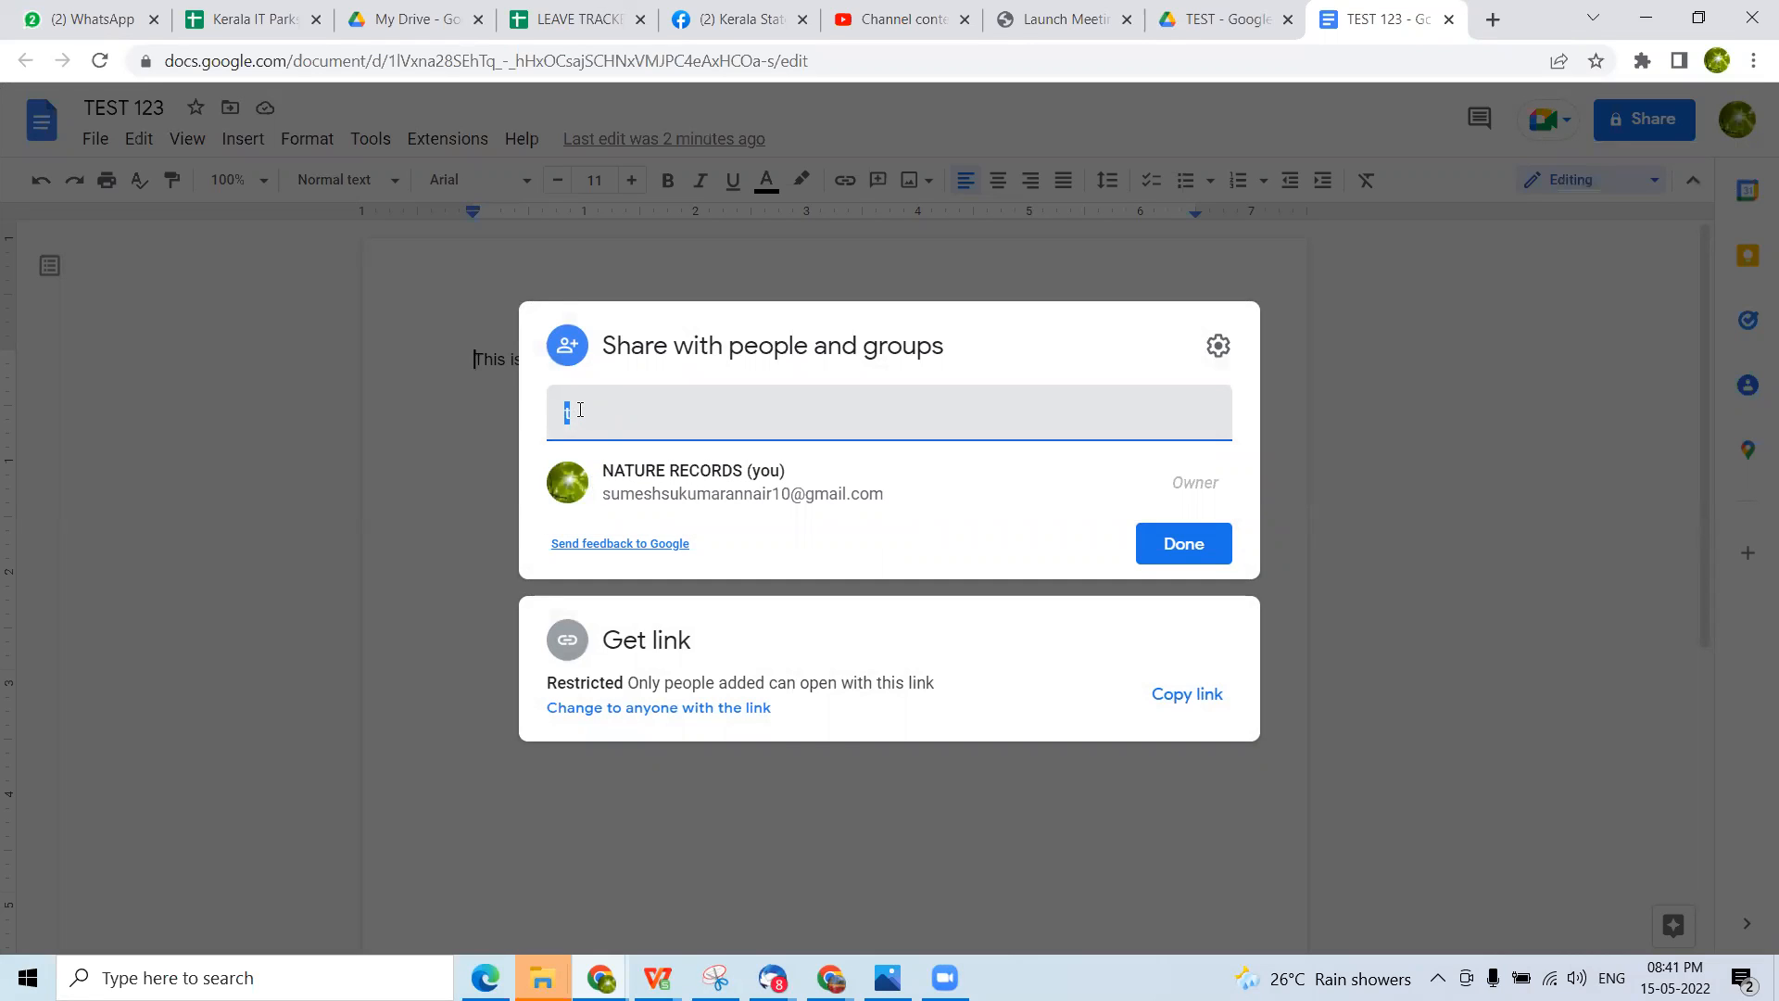
pyautogui.write('fo')
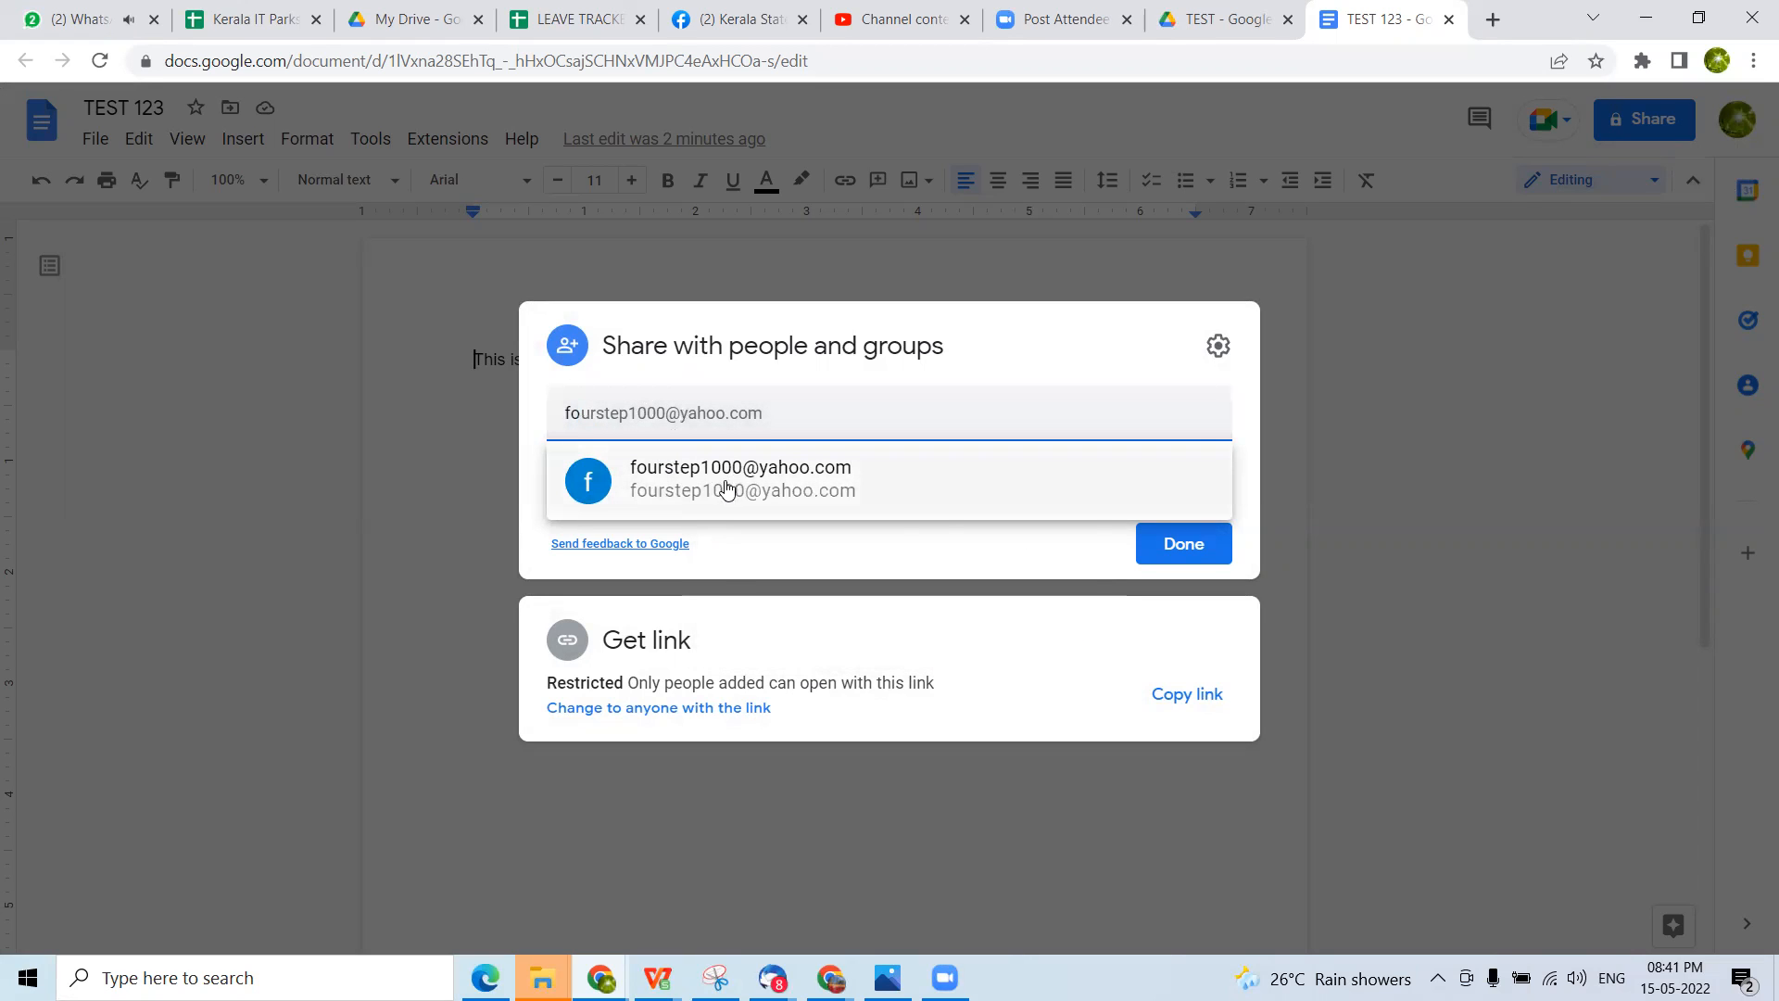
pyautogui.moveTo(665, 488)
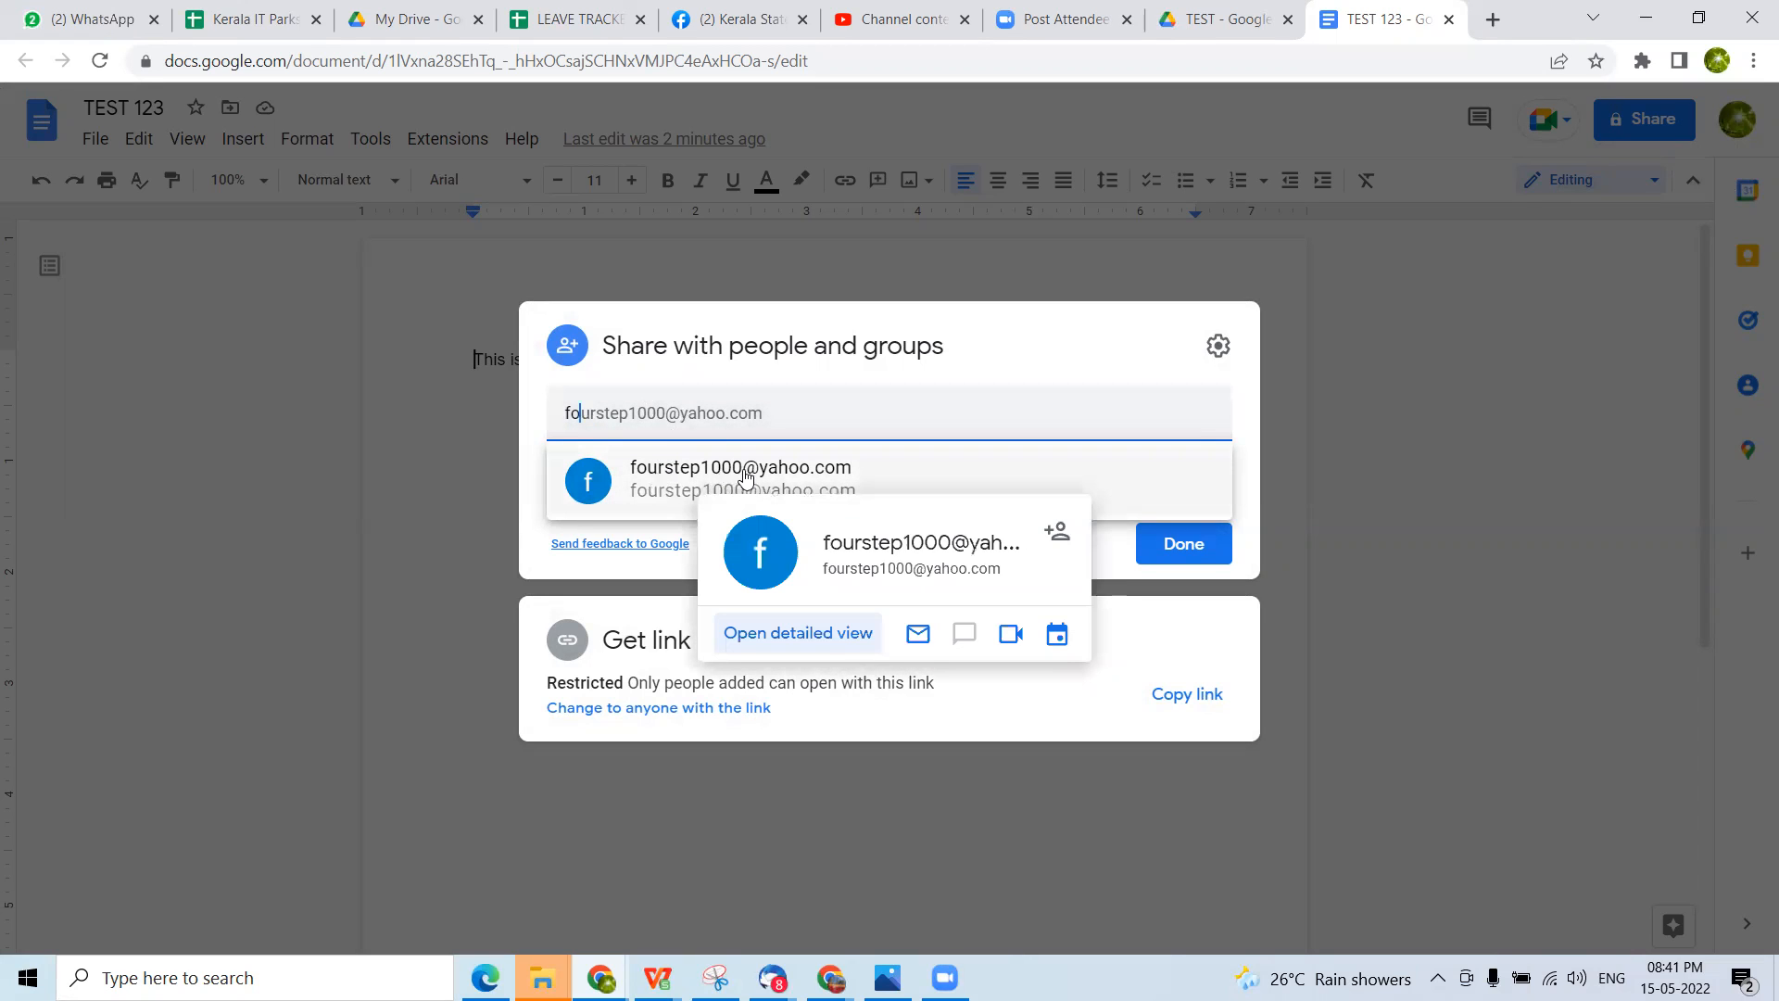
pyautogui.click(685, 487)
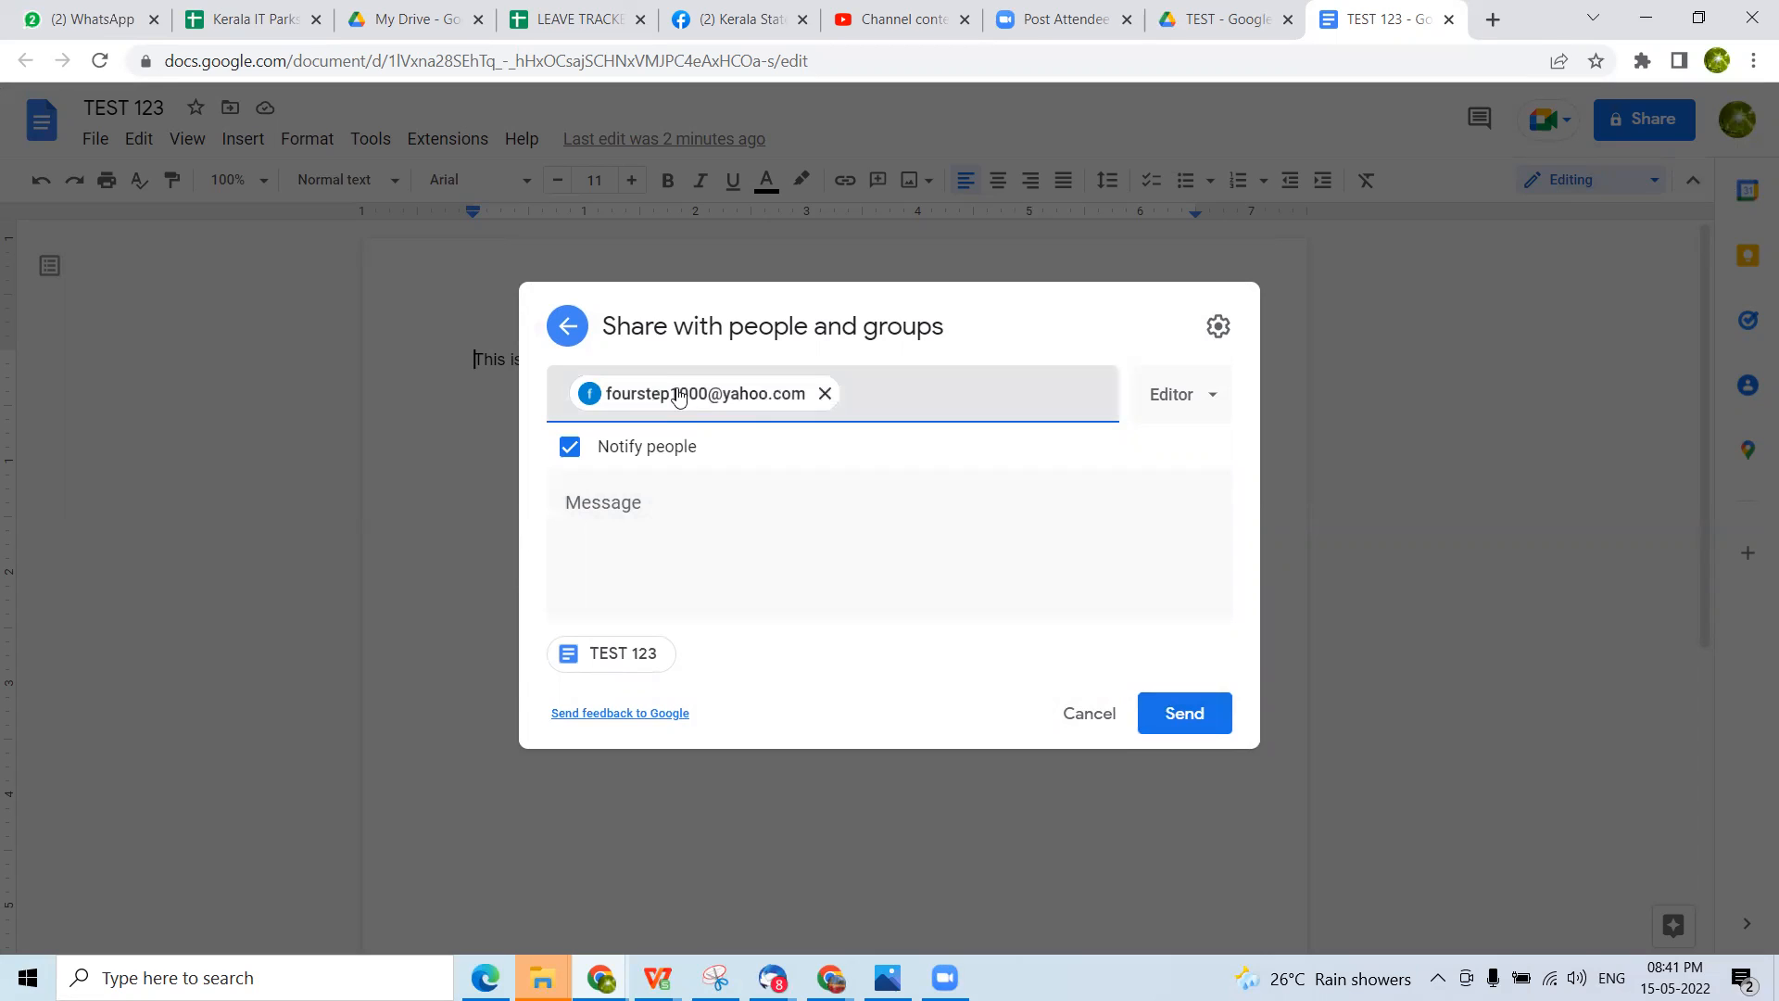
pyautogui.moveTo(758, 411)
pyautogui.moveTo(638, 402)
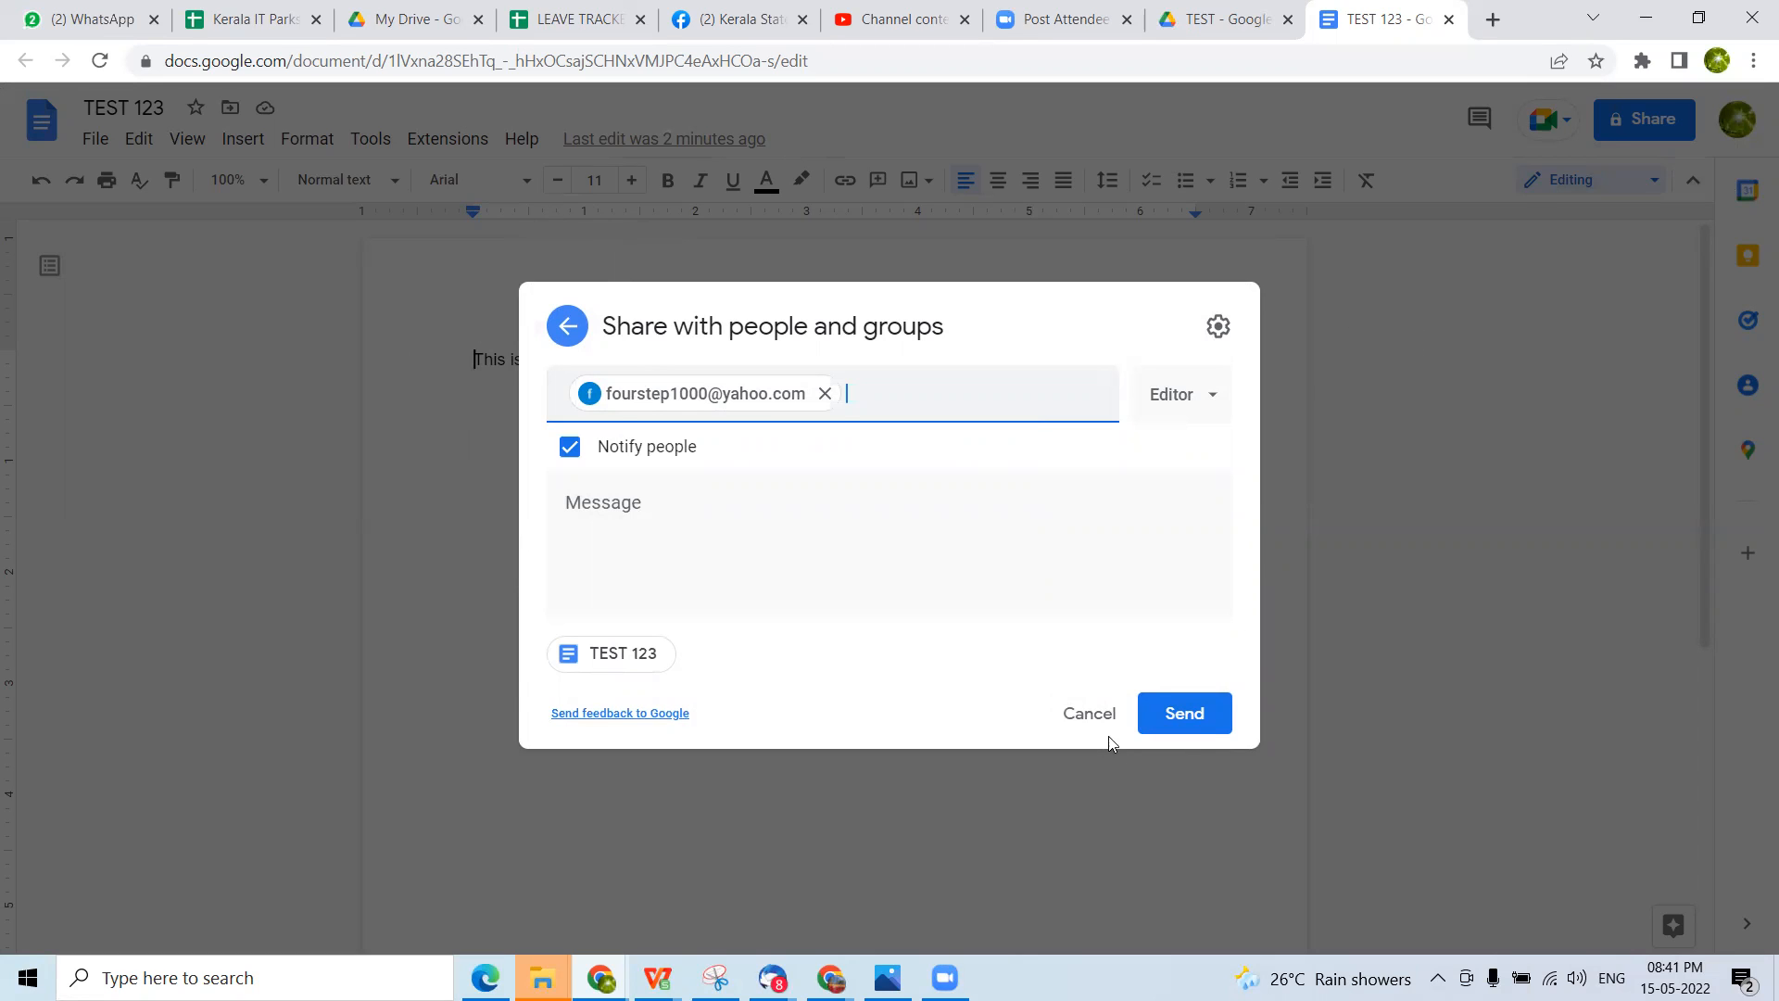
# Discard the pending recipient without sending the invitation and close the document's sharing settings
pyautogui.click(1082, 721)
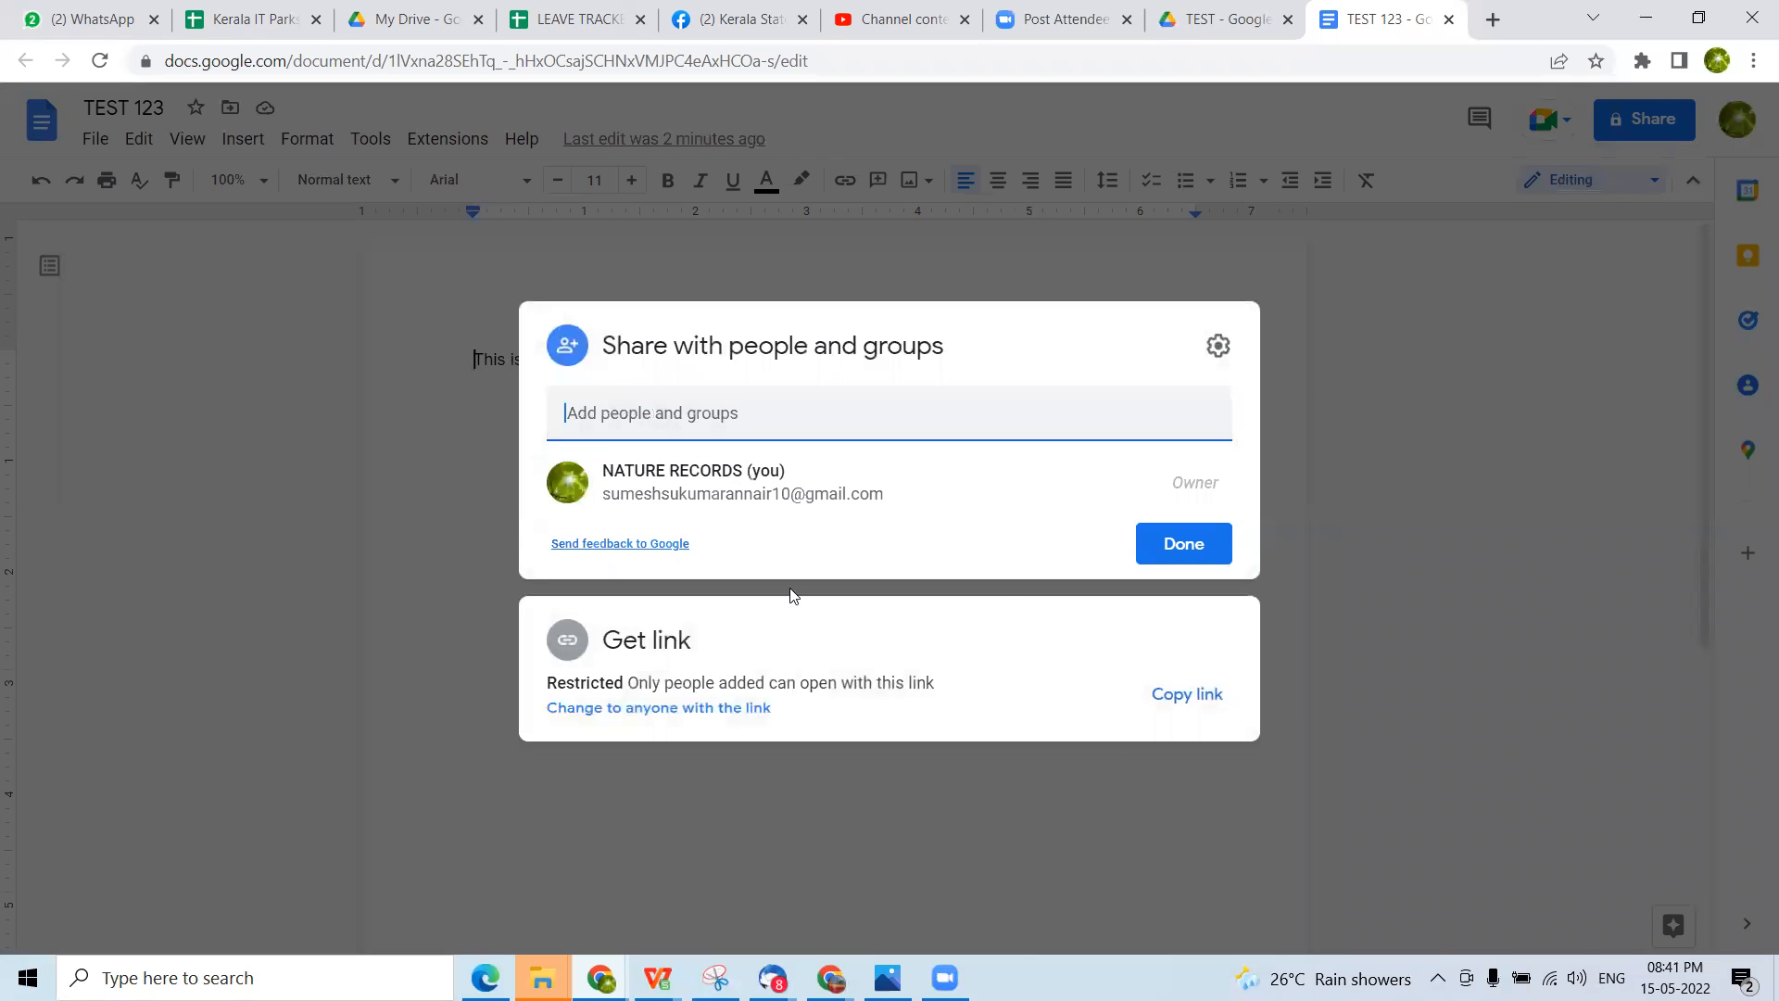
pyautogui.click(1588, 542)
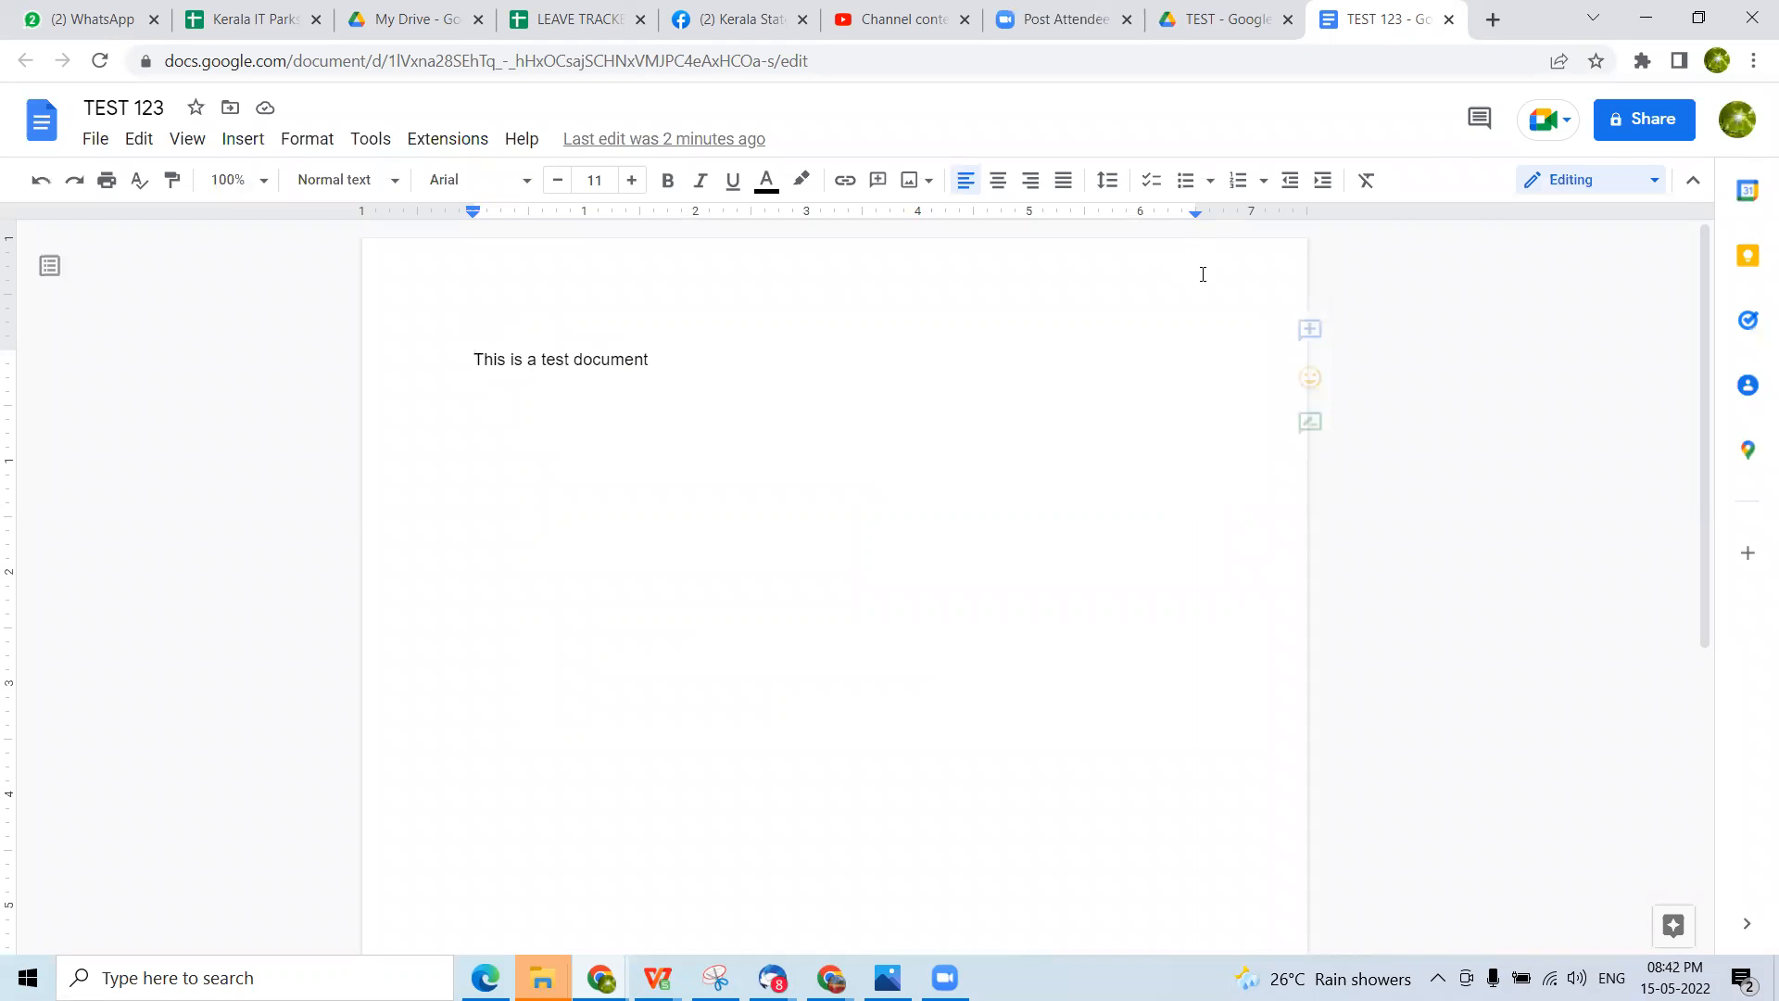
# Open the document's sharing settings, change general access from restricted to anyone with the link, and copy the link
pyautogui.click(1662, 126)
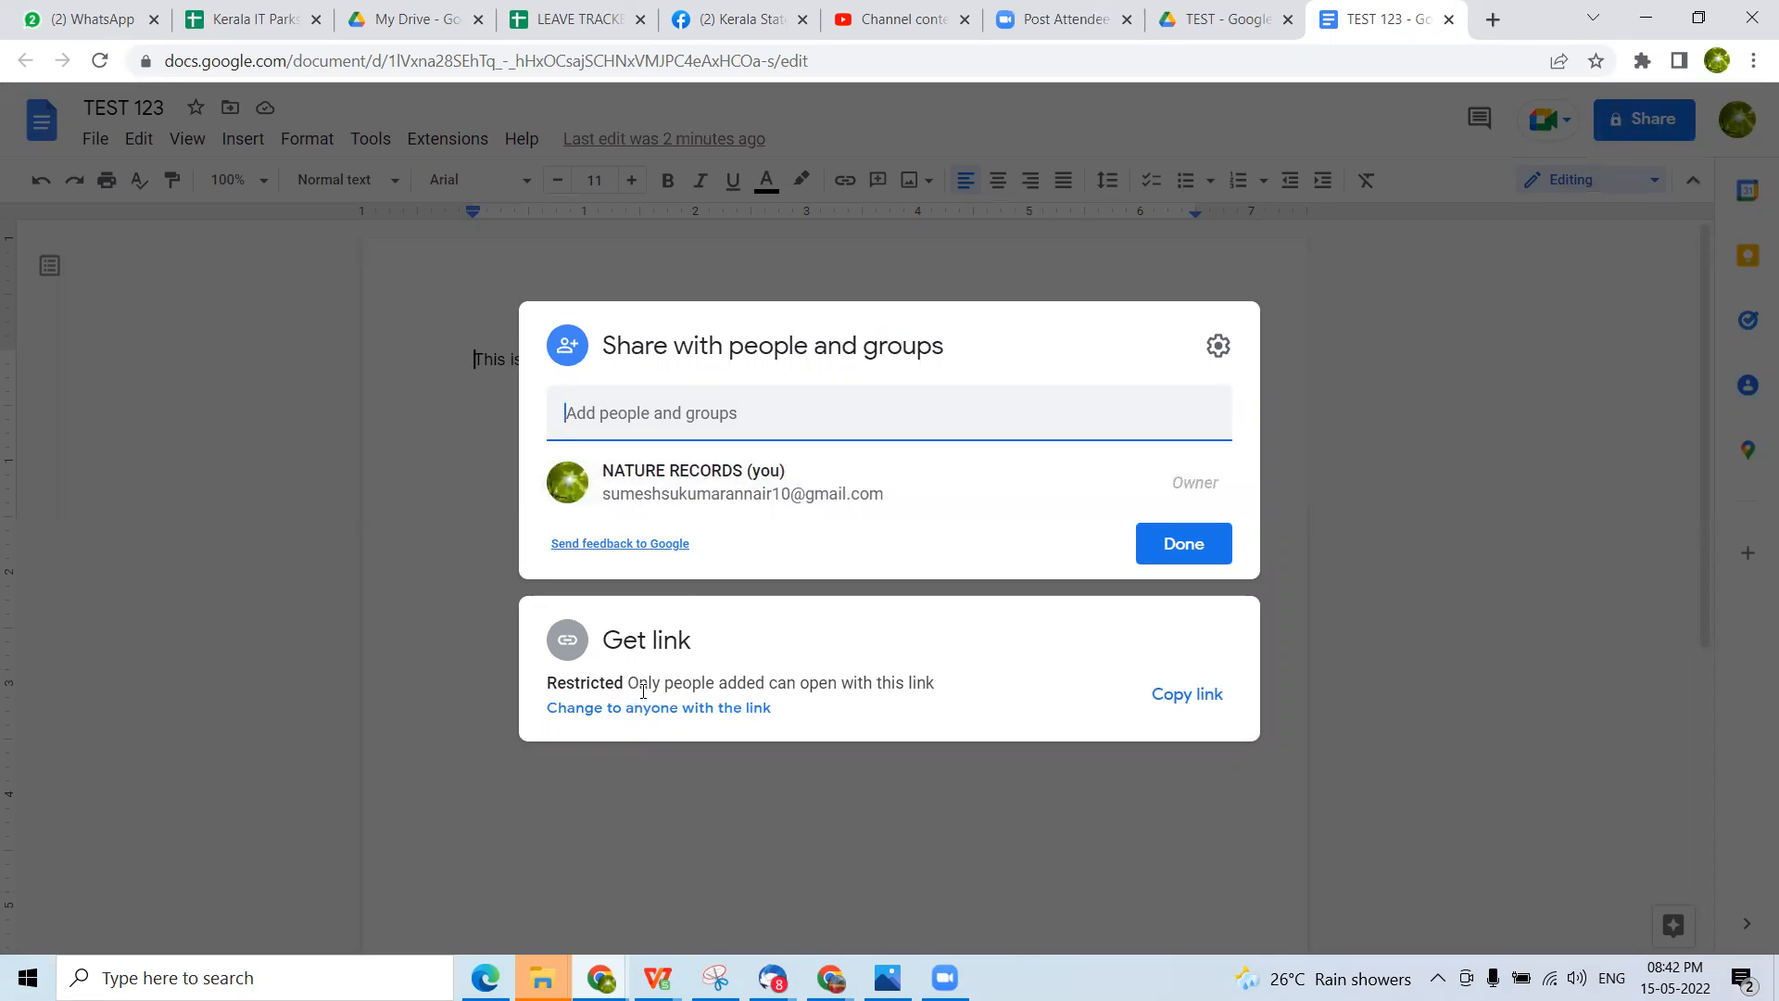
pyautogui.click(732, 709)
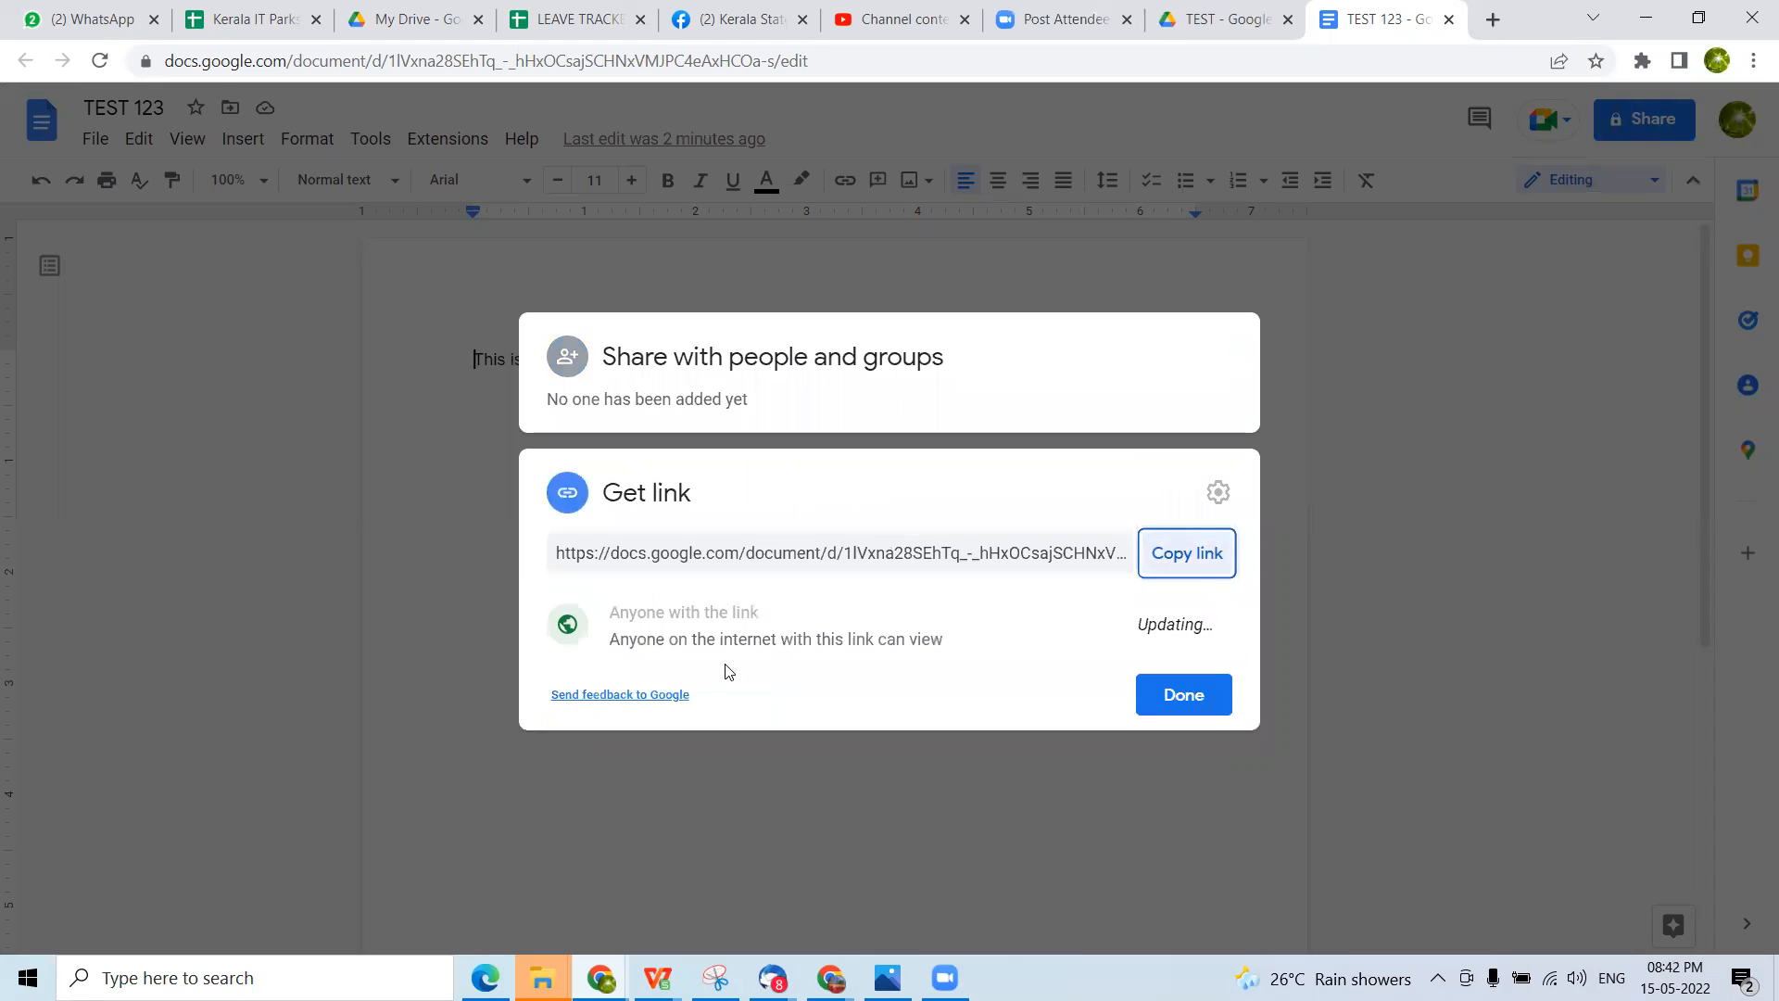
pyautogui.click(1199, 552)
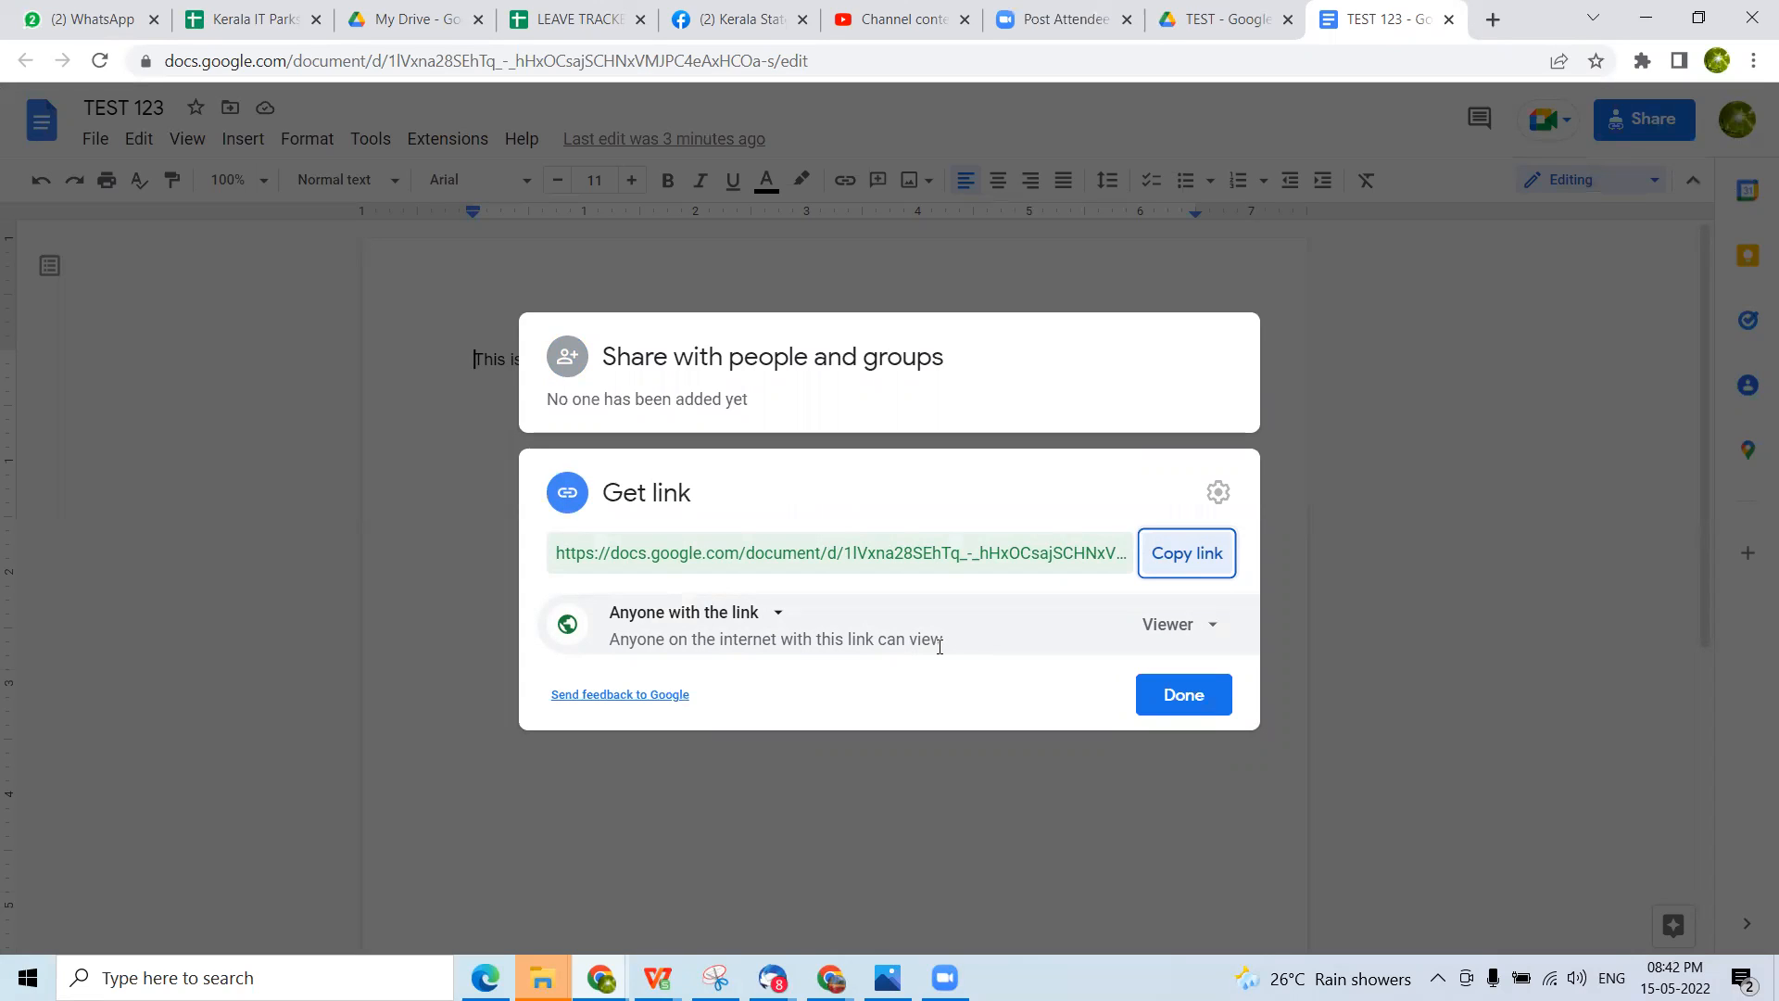
# Give anyone with the link the Editor role, copy the document link, and close the sharing settings
pyautogui.click(1210, 628)
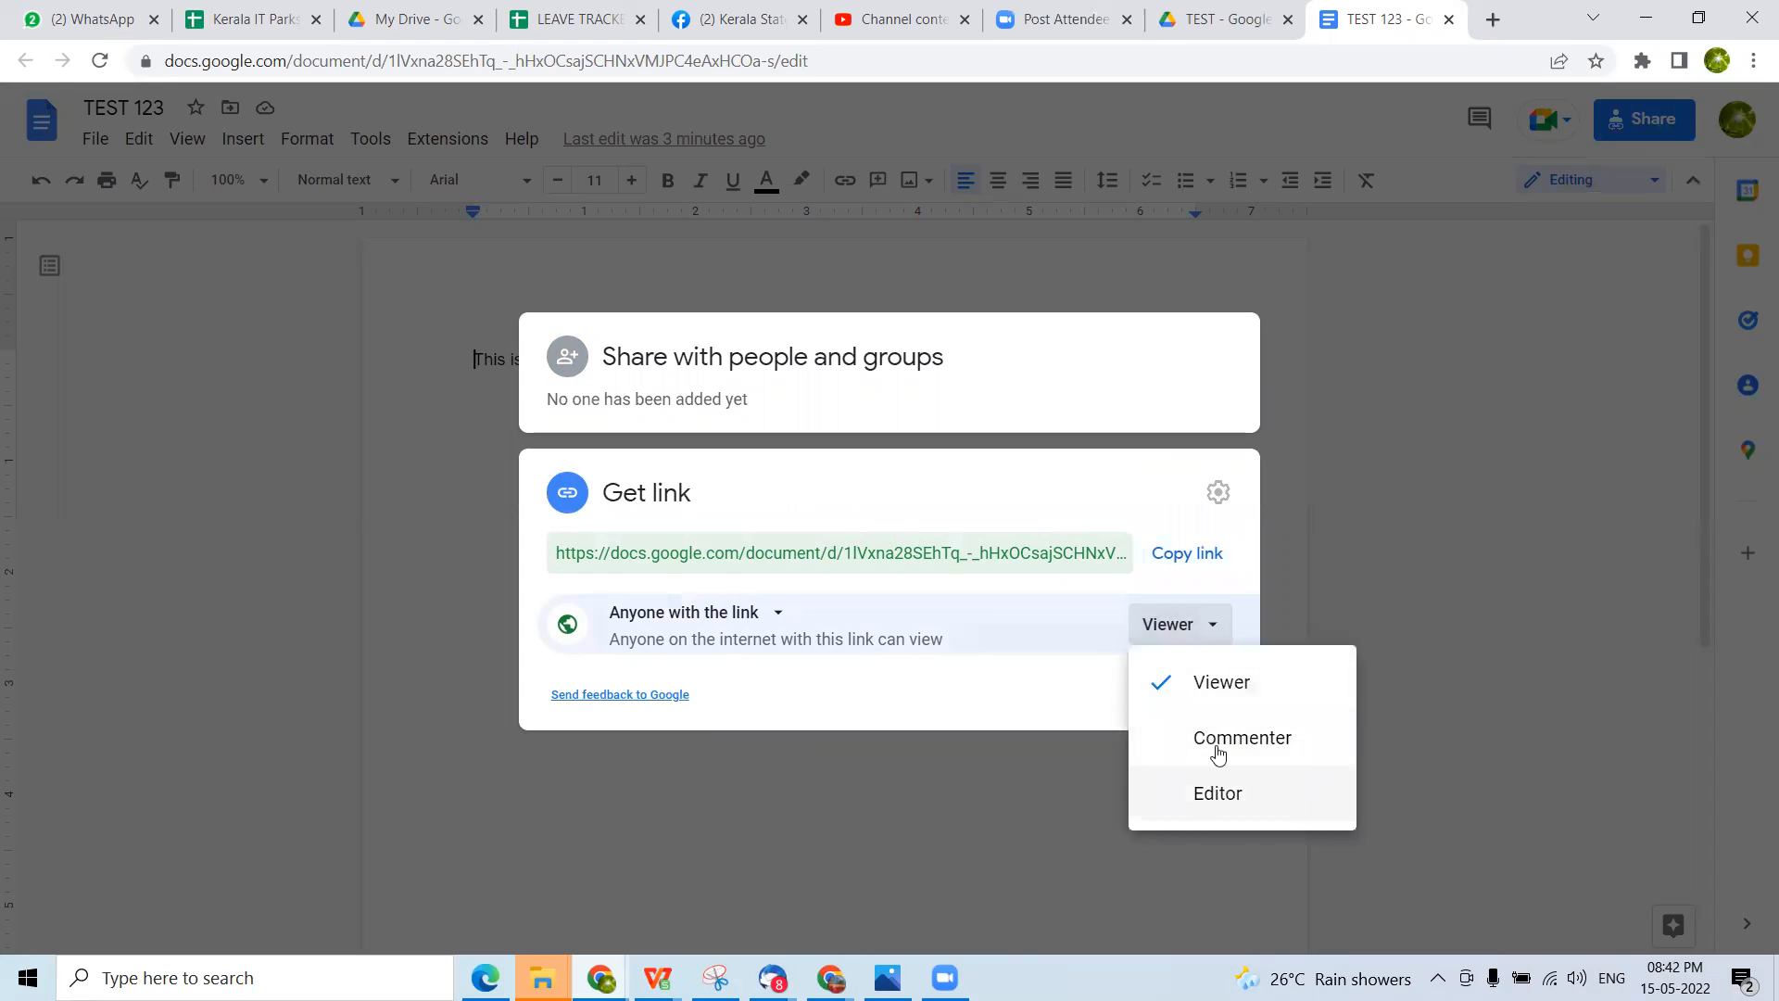
pyautogui.click(1219, 793)
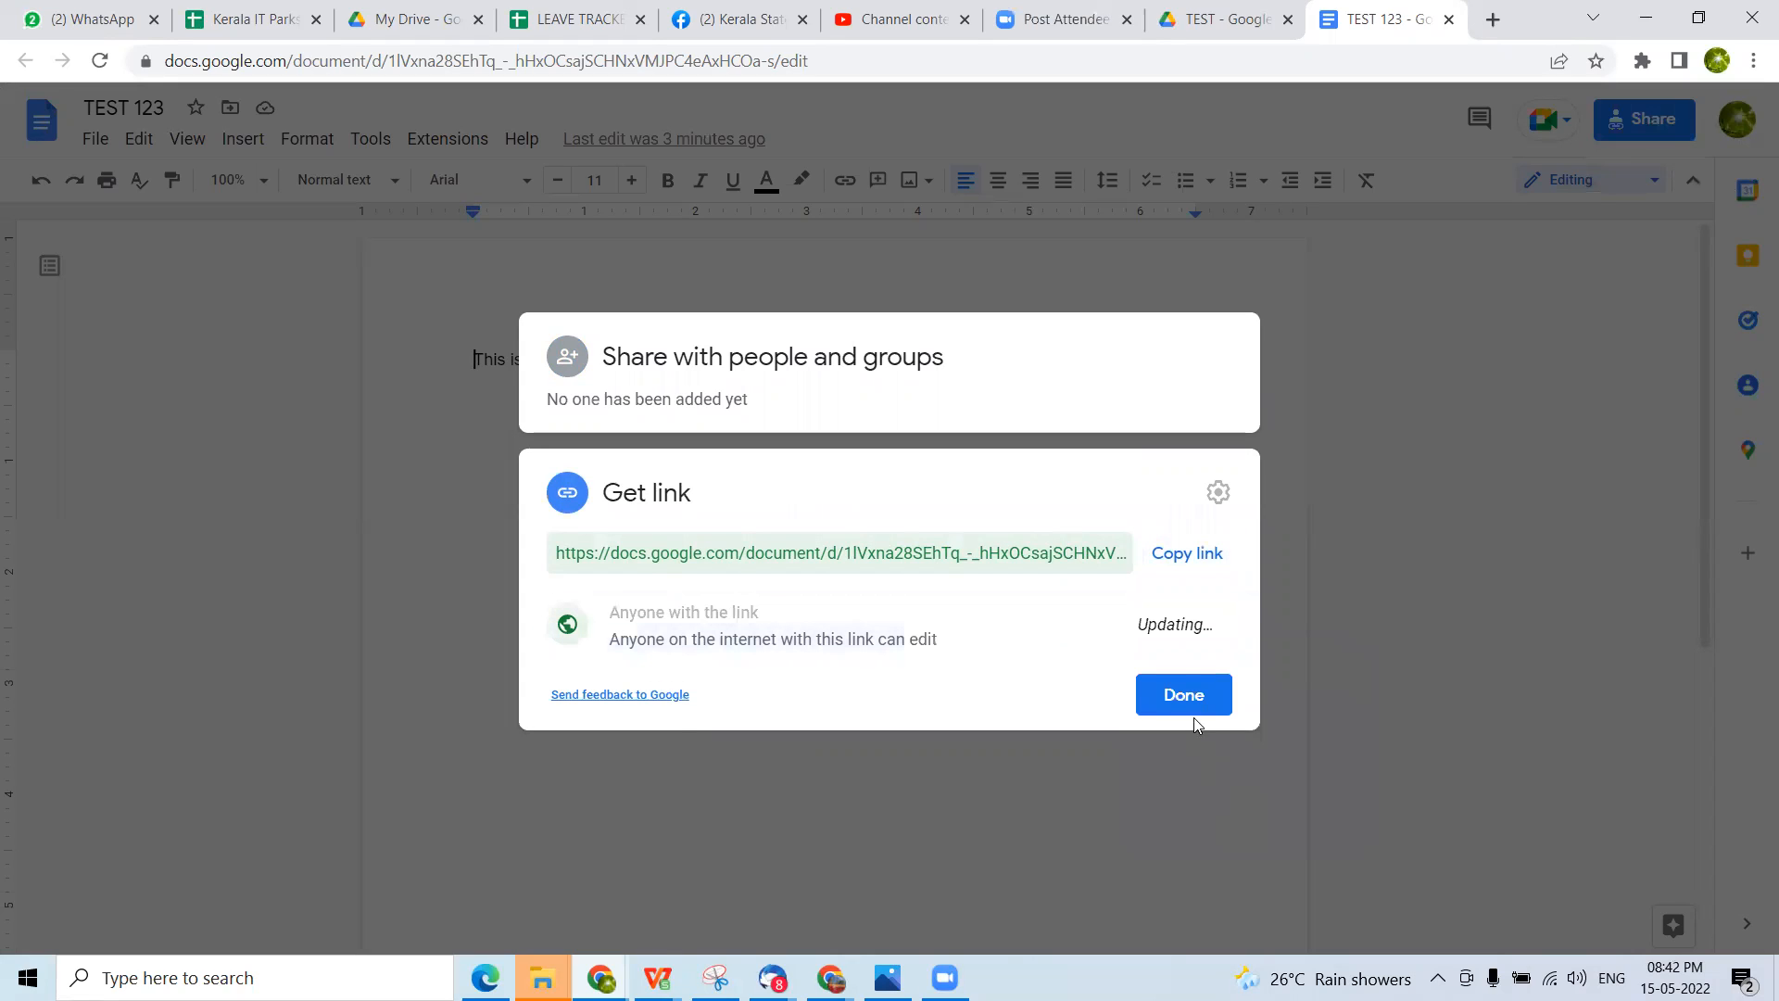
pyautogui.click(1177, 561)
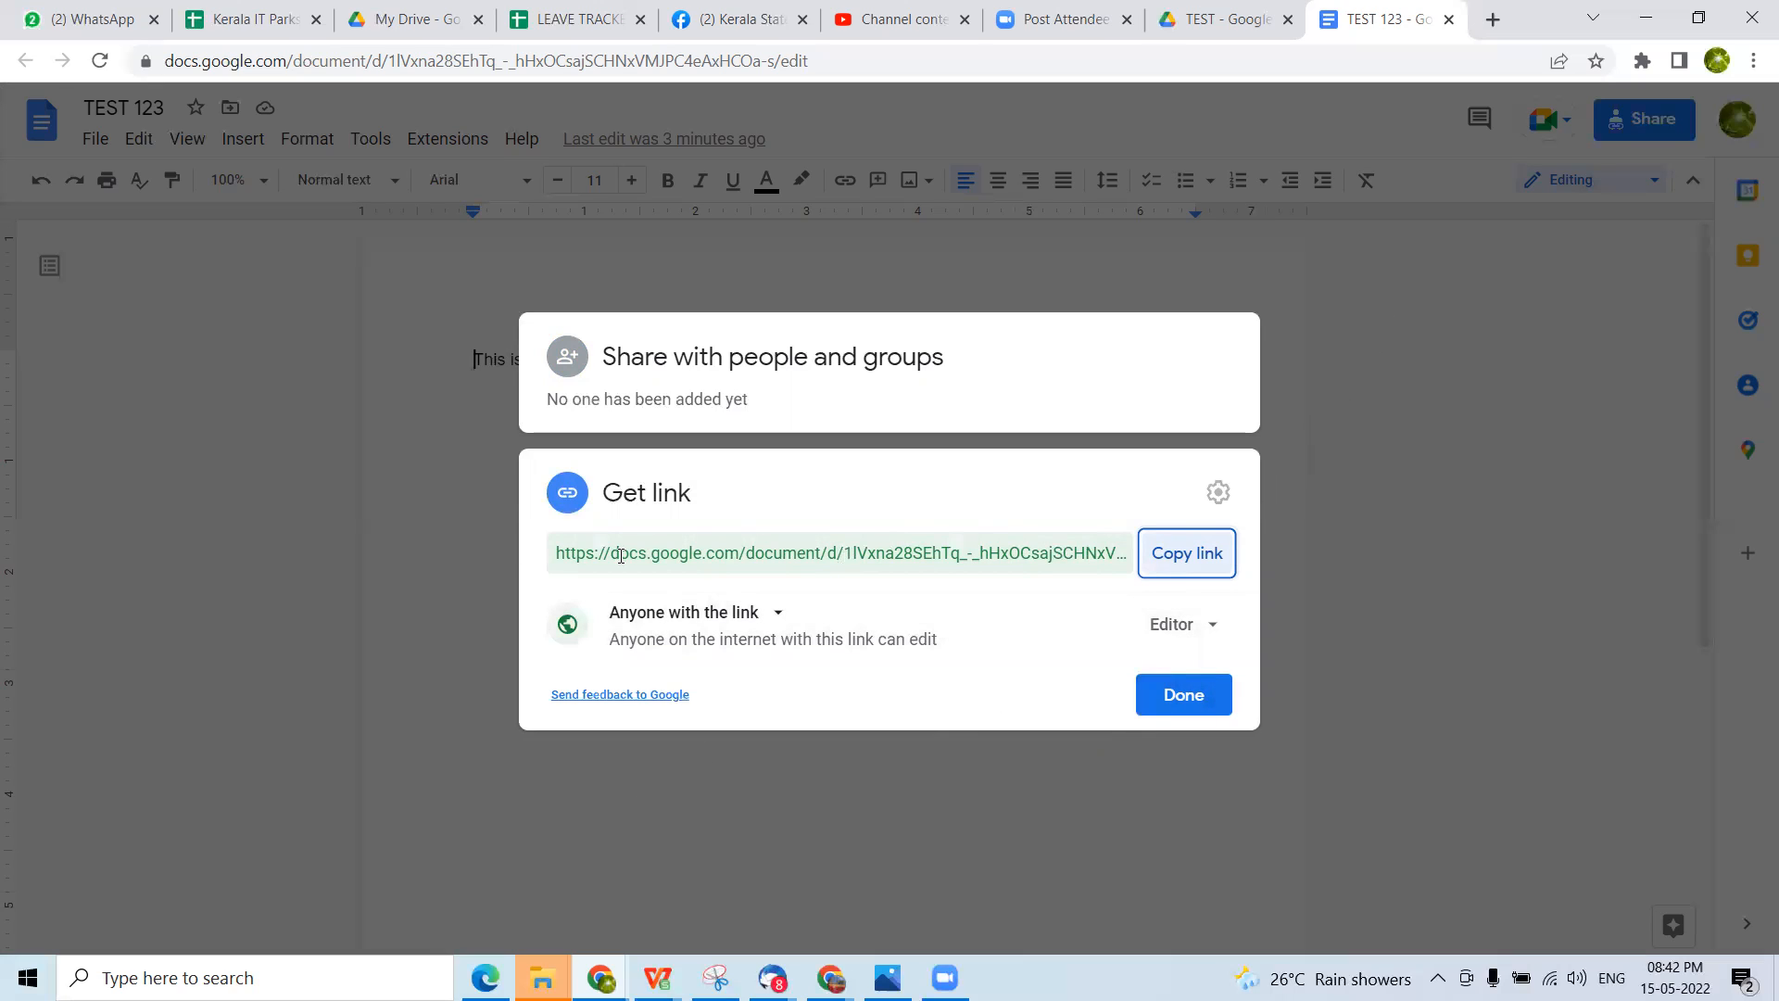
pyautogui.click(265, 487)
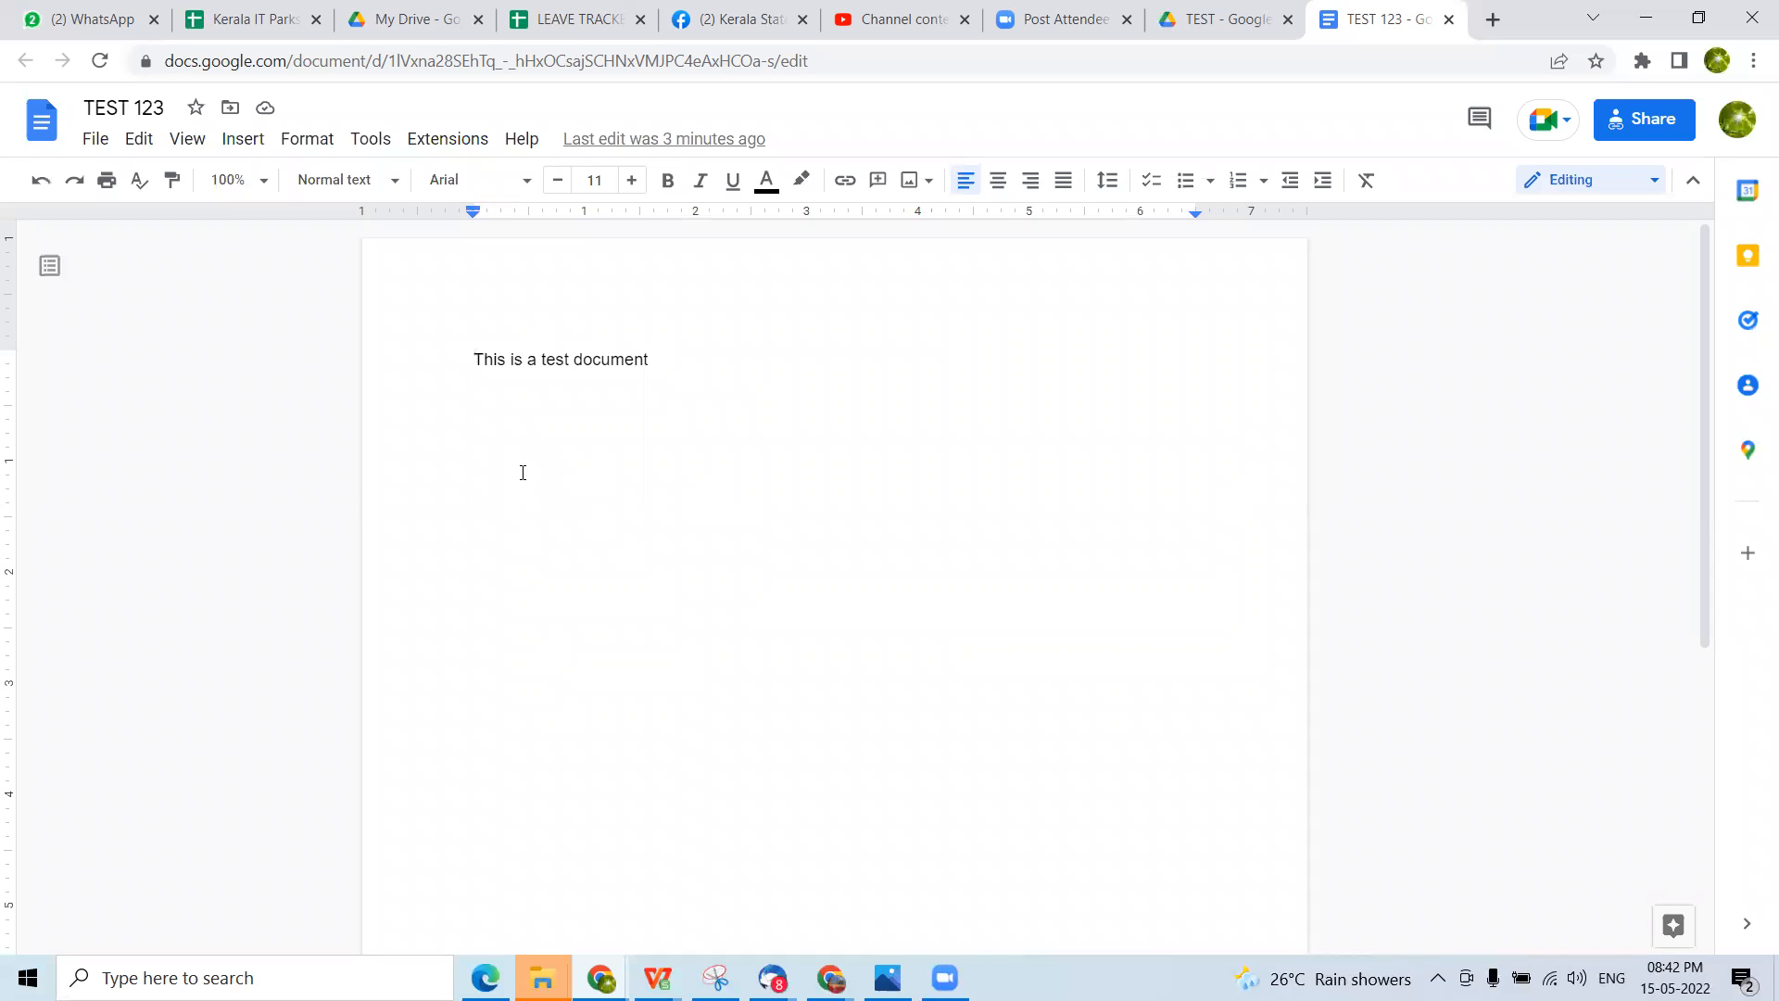